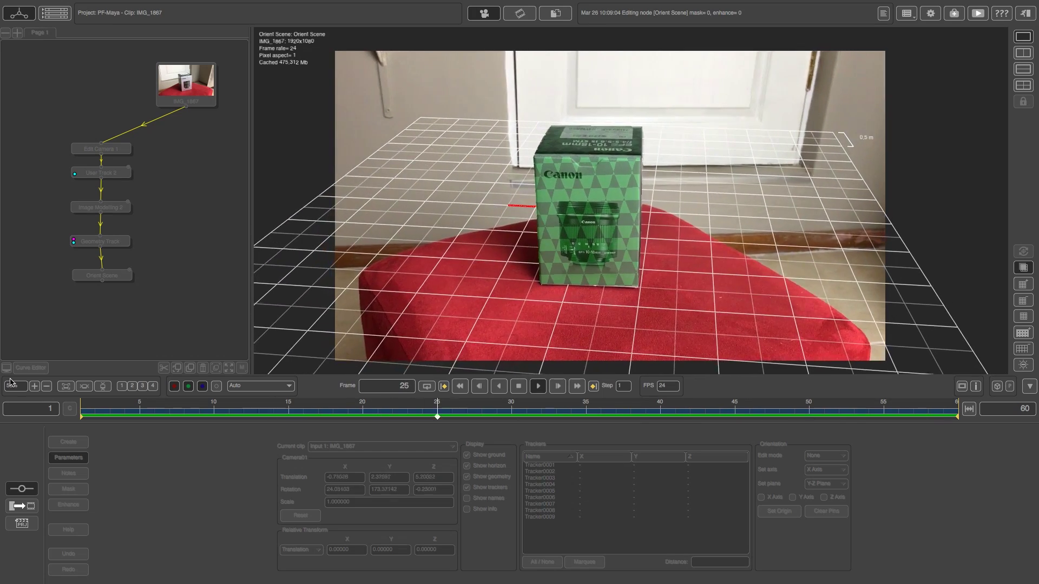
# - Review the tracked box in the Orient Scene result and play the IMG_1867 source clip for comparison
pyautogui.press('space')
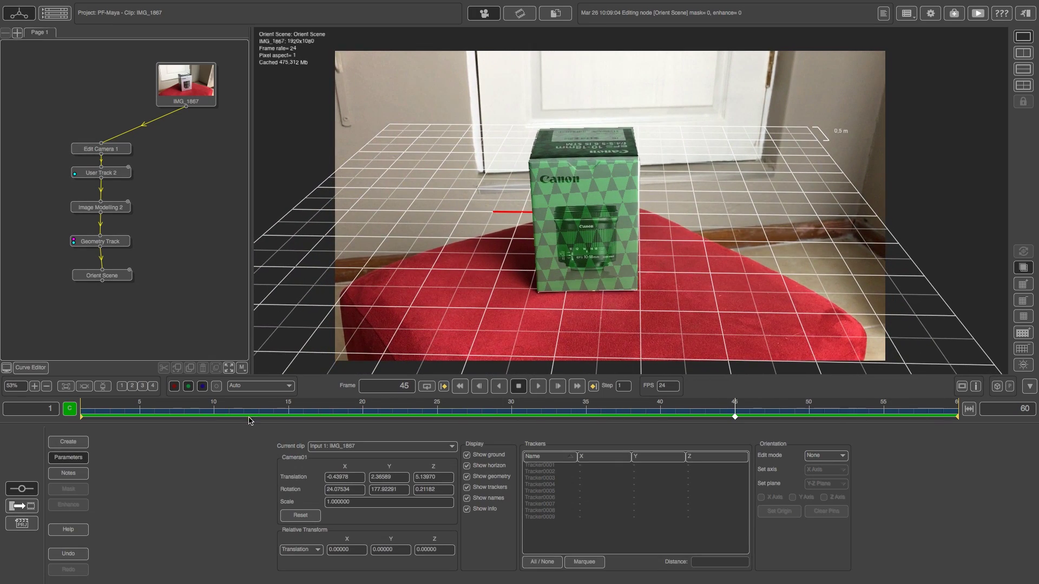
pyautogui.press('Home')
pyautogui.click(184, 84)
pyautogui.doubleClick(184, 84)
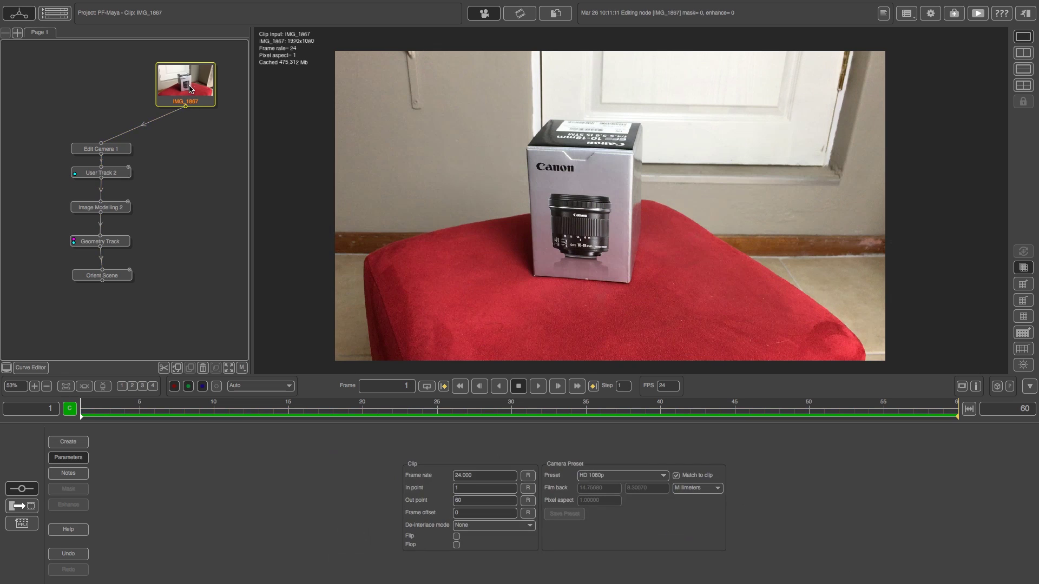
pyautogui.press('space')
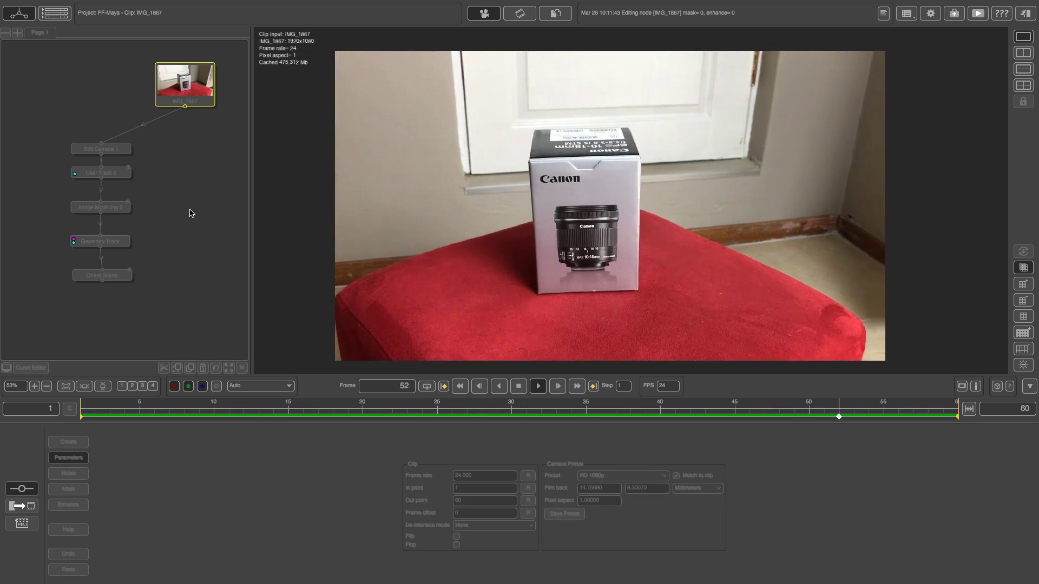
pyautogui.press('space')
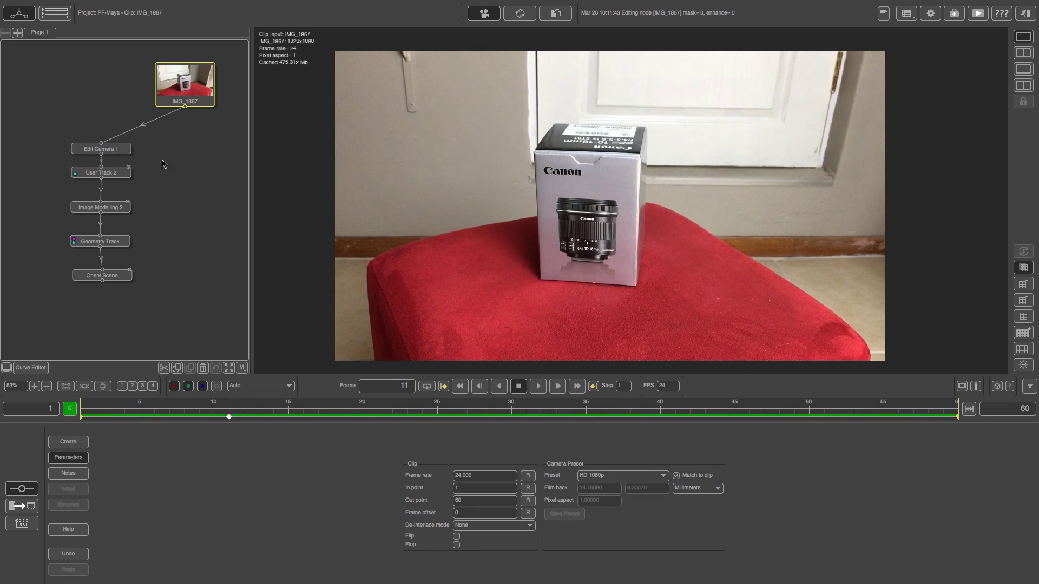
# - Add an Edit Camera node linked to the IMG_1867 clip, preview the footage through it, and place the node beneath the clip
pyautogui.rightClick(186, 91)
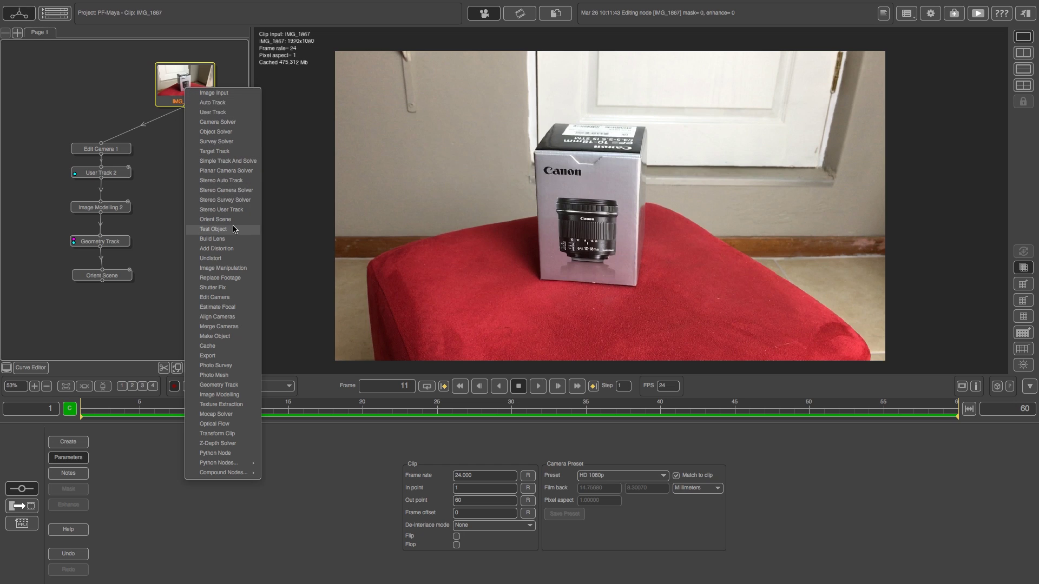
pyautogui.click(222, 297)
pyautogui.moveTo(184, 107); pyautogui.dragTo(200, 140)
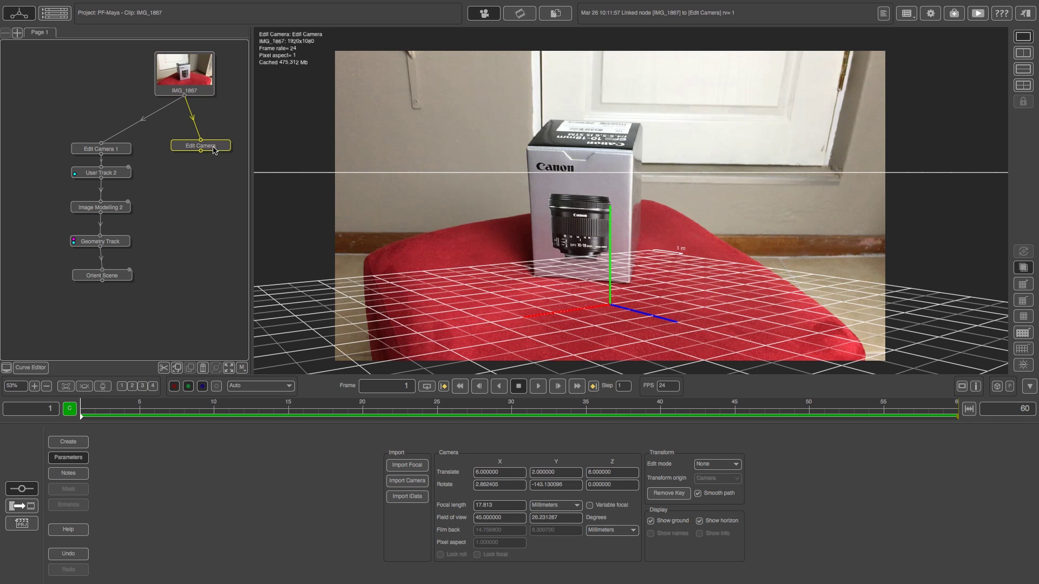
pyautogui.press('space')
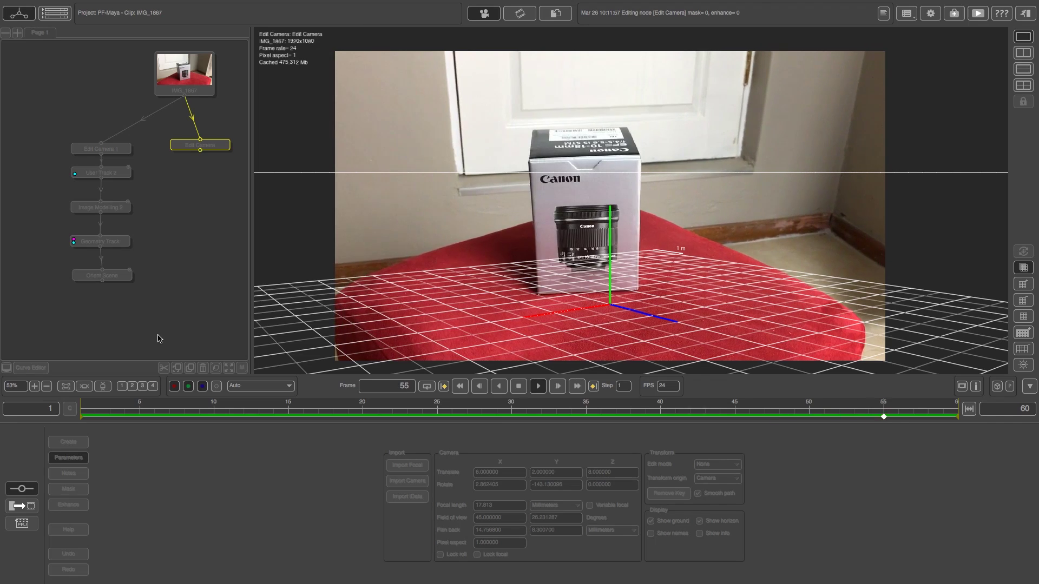
pyautogui.press('space')
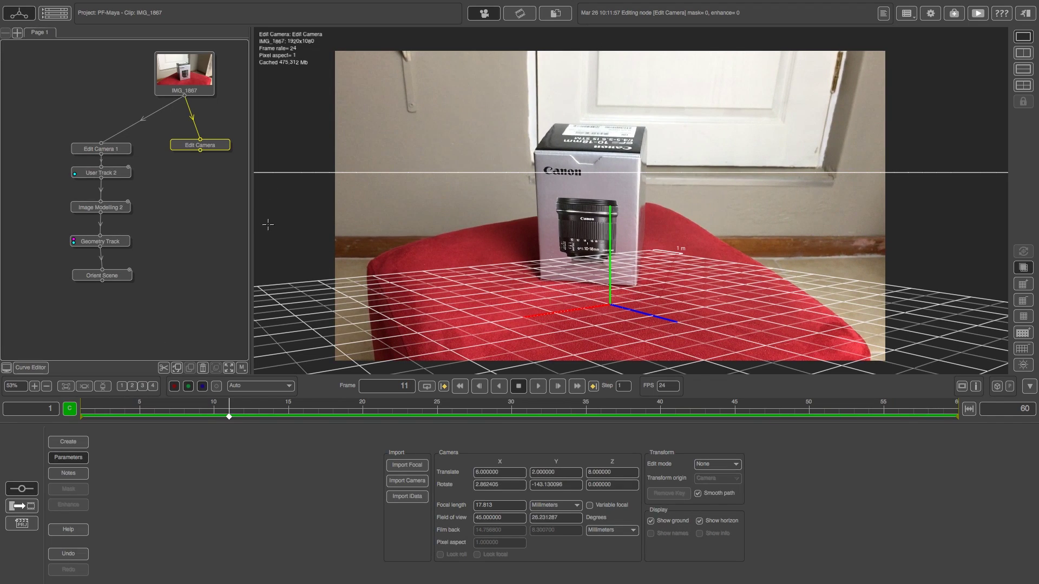
pyautogui.moveTo(209, 147); pyautogui.dragTo(209, 139)
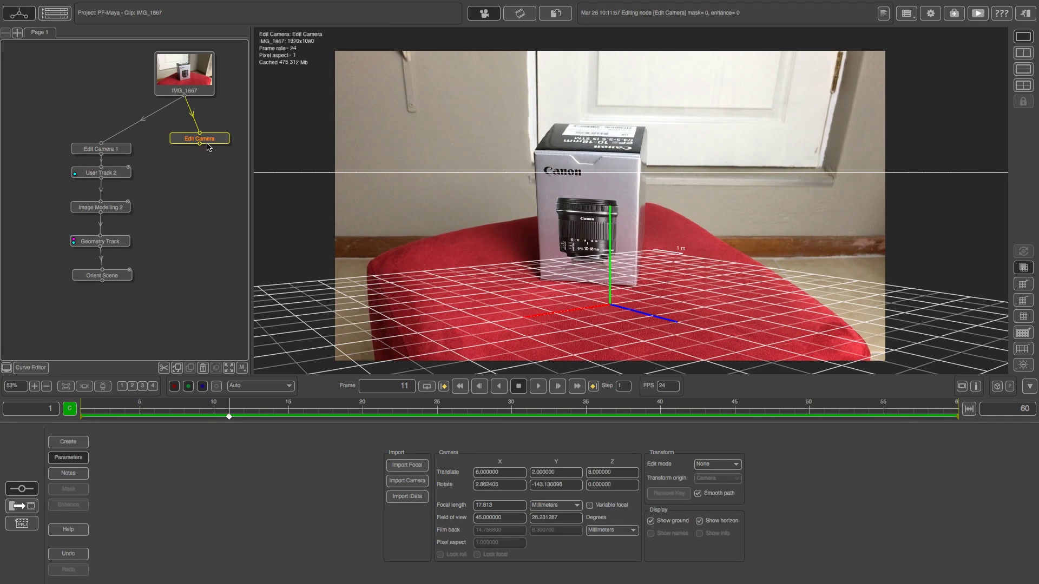
# - Add a User Track node after Edit Camera and create a tracker on the C of the box's large Canon logo at frame 1
pyautogui.rightClick(206, 142)
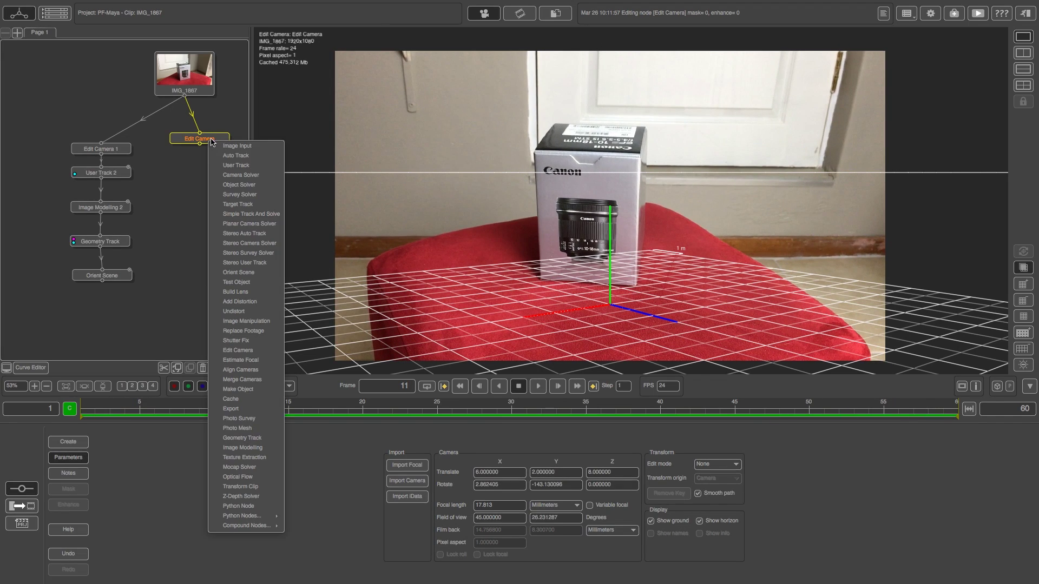
pyautogui.click(246, 166)
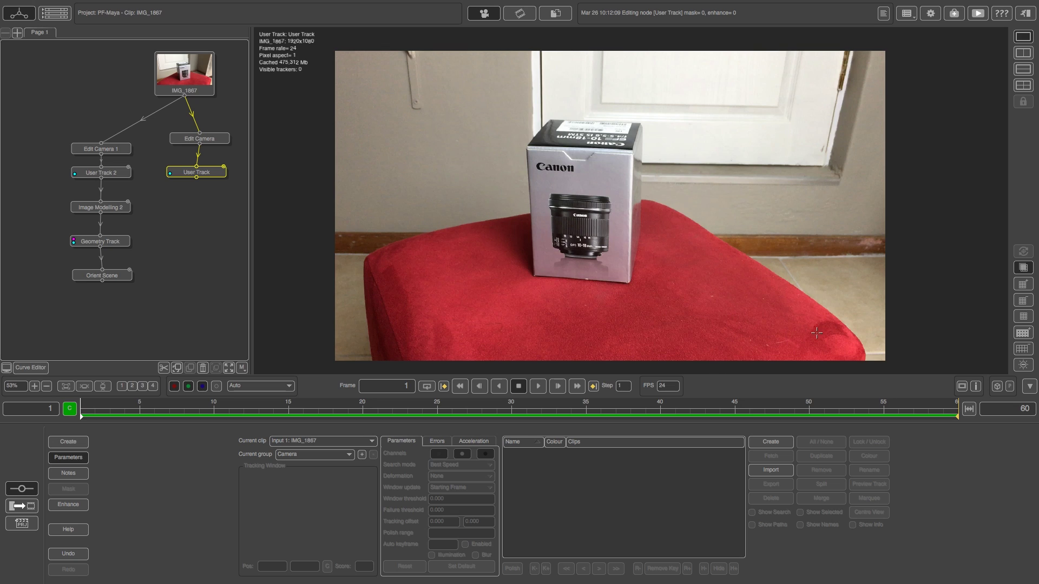
pyautogui.click(786, 439)
pyautogui.moveTo(538, 164)
pyautogui.mouseDown()
pyautogui.moveTo(541, 178)
pyautogui.moveTo(549, 169)
pyautogui.mouseUp()
pyautogui.moveTo(327, 495)
pyautogui.mouseDown()
pyautogui.moveTo(332, 514)
pyautogui.moveTo(317, 513)
pyautogui.mouseUp()
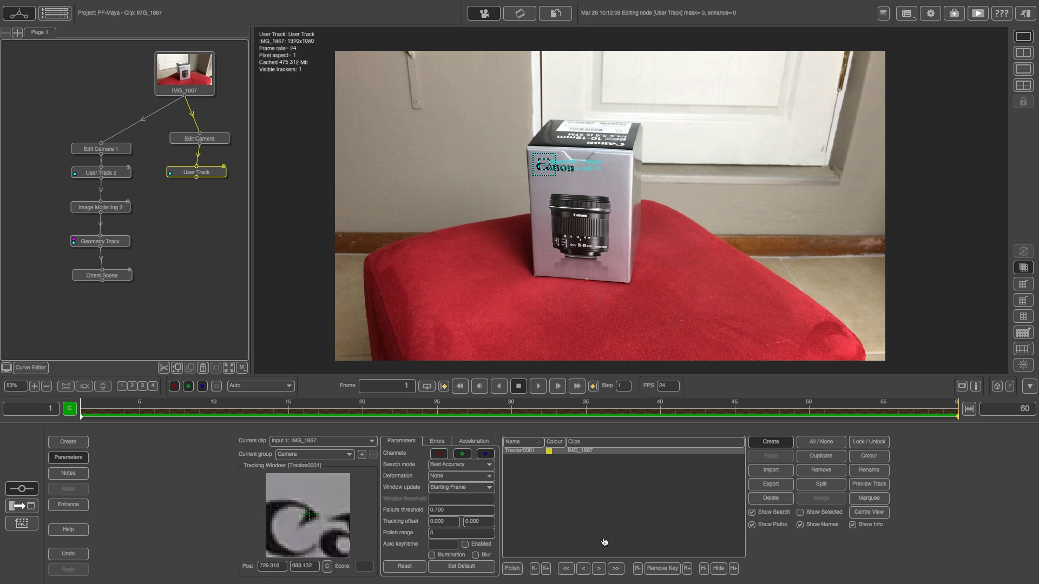
# - Set the tracker's deformation to Rotate, Scale and Skew, save these parameters as default, and track it forward through the clip
pyautogui.click(448, 477)
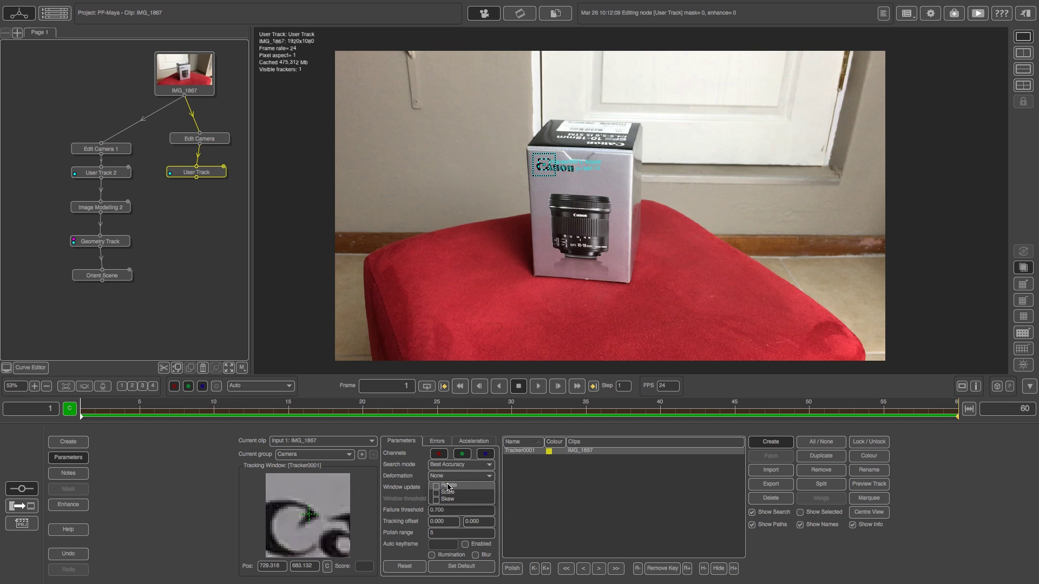
pyautogui.click(449, 496)
pyautogui.click(458, 476)
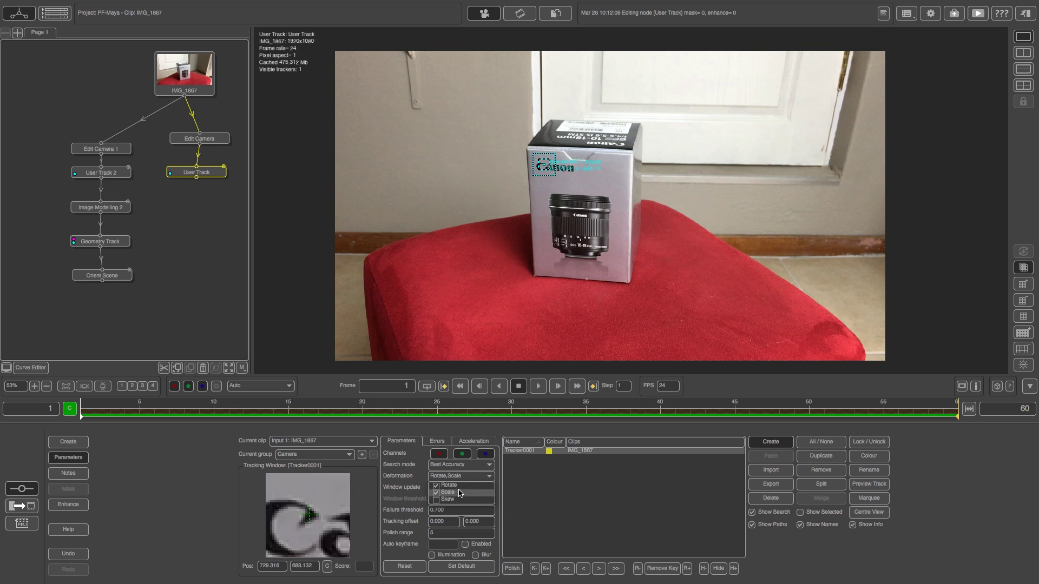
pyautogui.click(452, 502)
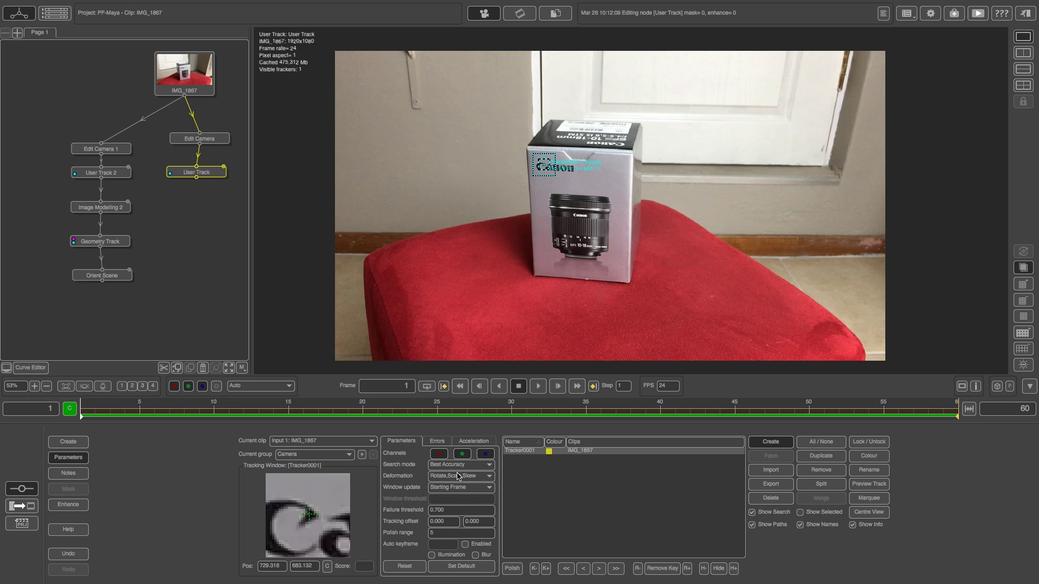
pyautogui.click(470, 566)
pyautogui.click(617, 568)
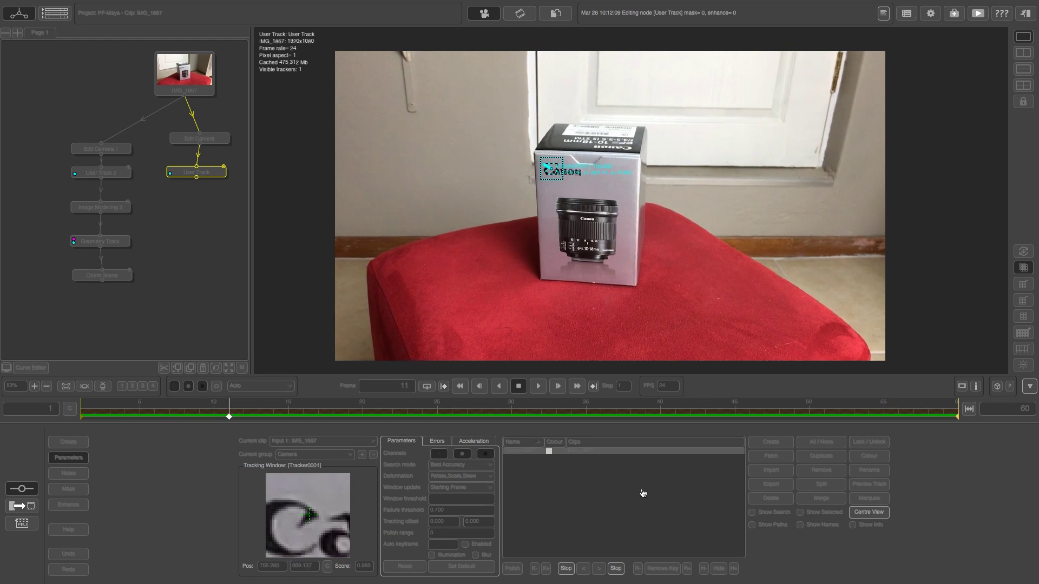
pyautogui.moveTo(944, 410); pyautogui.dragTo(82, 407)
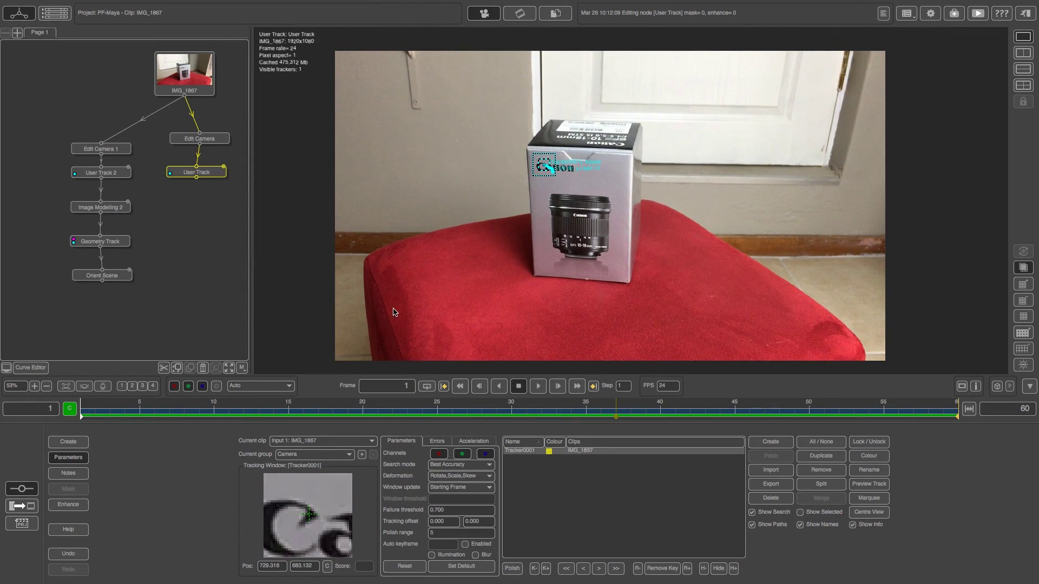
# - Create a second tracker at frame 1 on the white marking near the lower right of the pictured lens and track it forward
pyautogui.click(772, 444)
pyautogui.moveTo(564, 223); pyautogui.dragTo(602, 250)
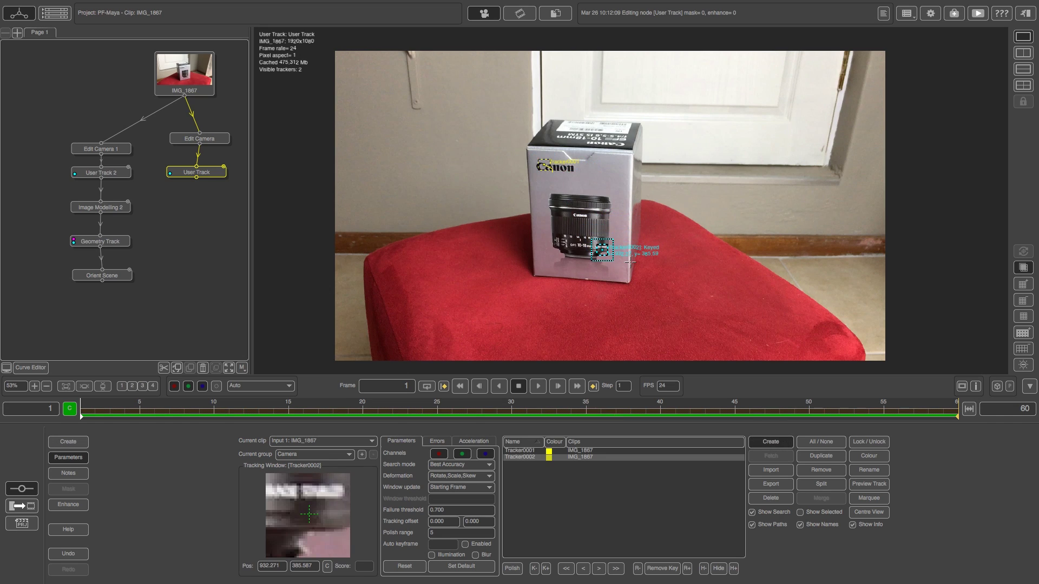
pyautogui.moveTo(336, 492); pyautogui.dragTo(310, 526)
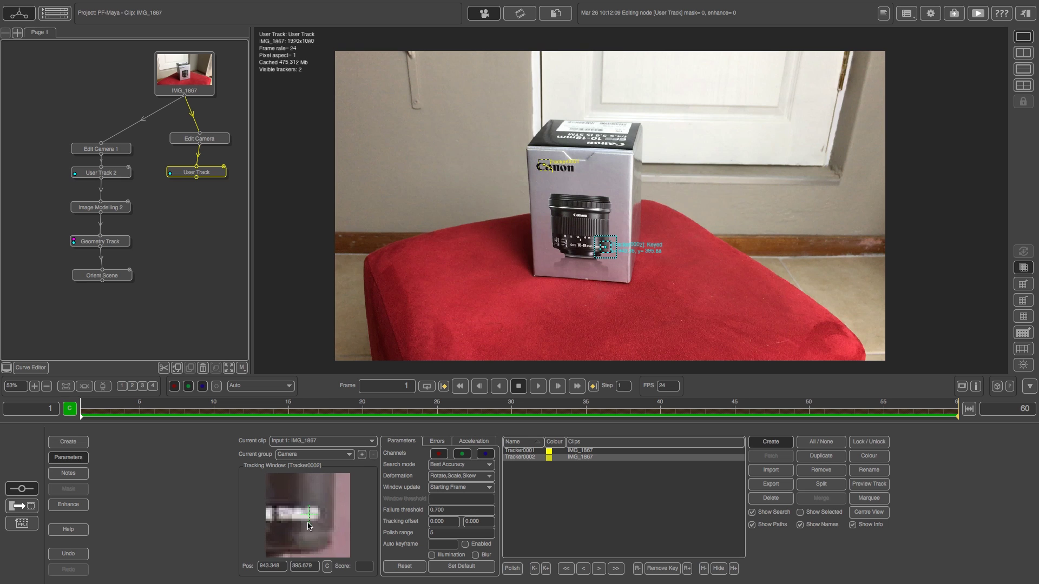
pyautogui.click(615, 568)
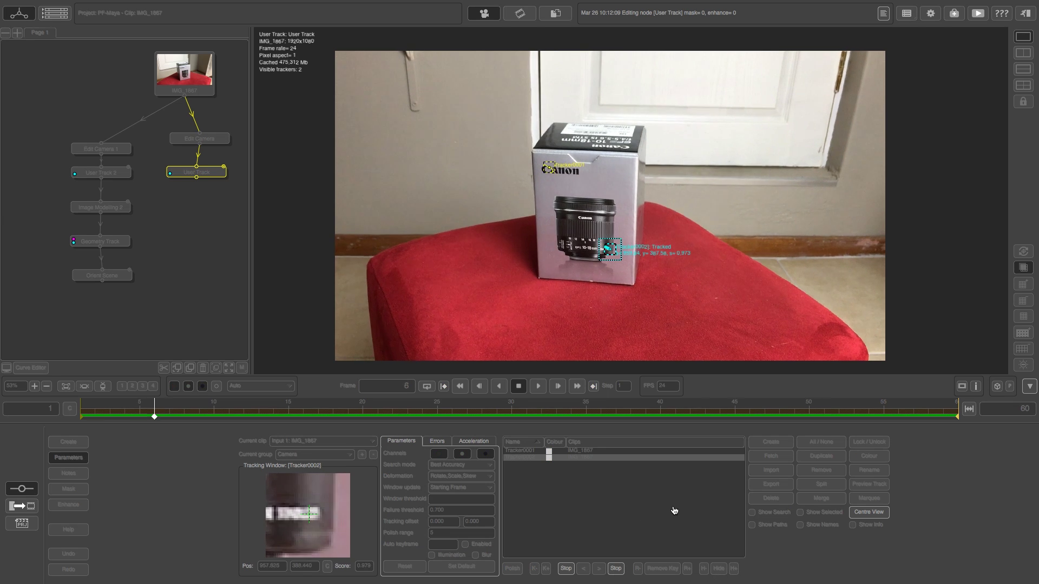
# - Create a third tracker at frame 60 on the left corner of the white label atop the box and track it backward
pyautogui.click(773, 443)
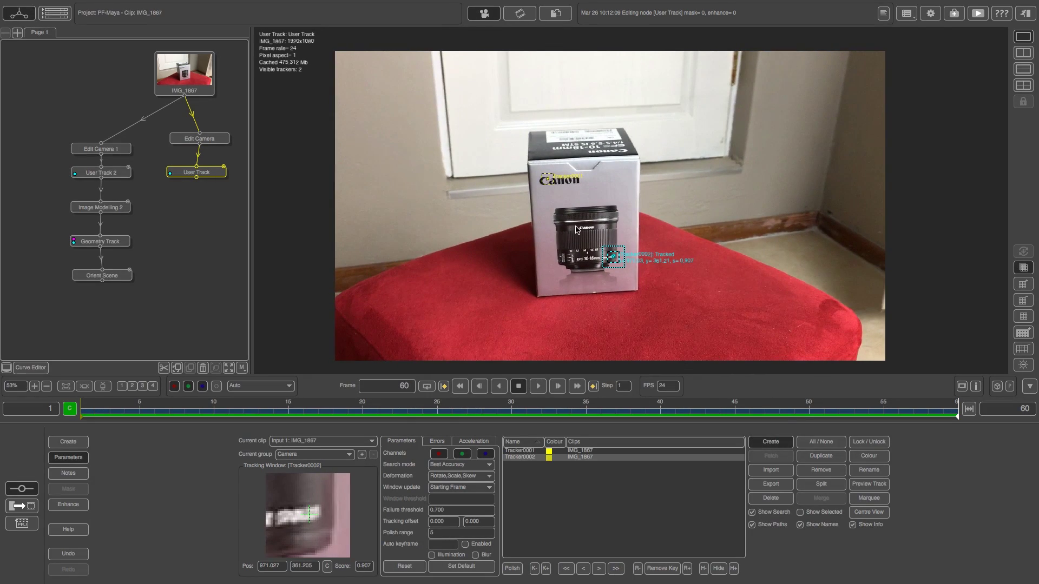
pyautogui.click(547, 143)
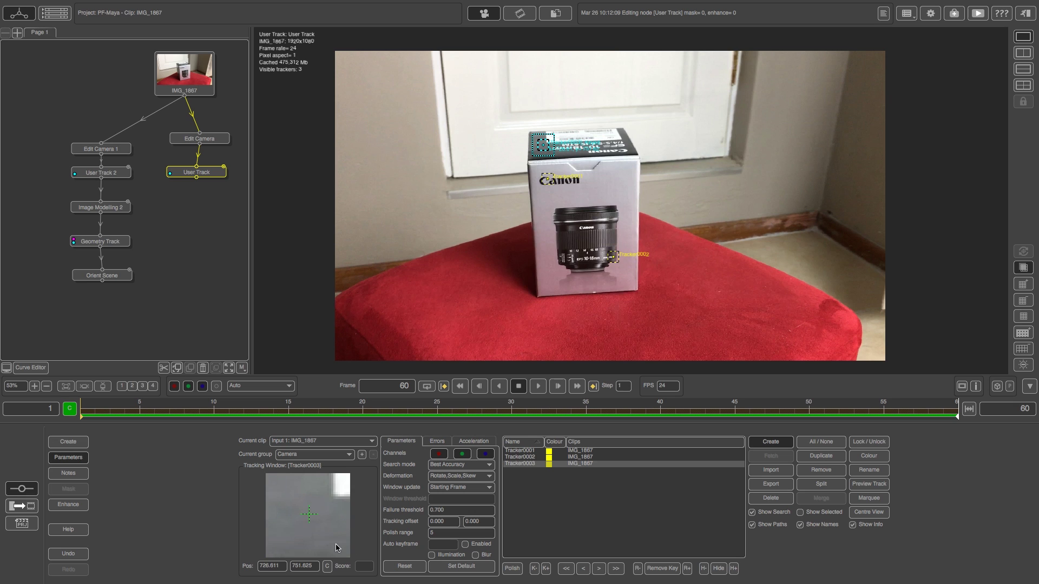
pyautogui.moveTo(313, 516); pyautogui.dragTo(304, 521)
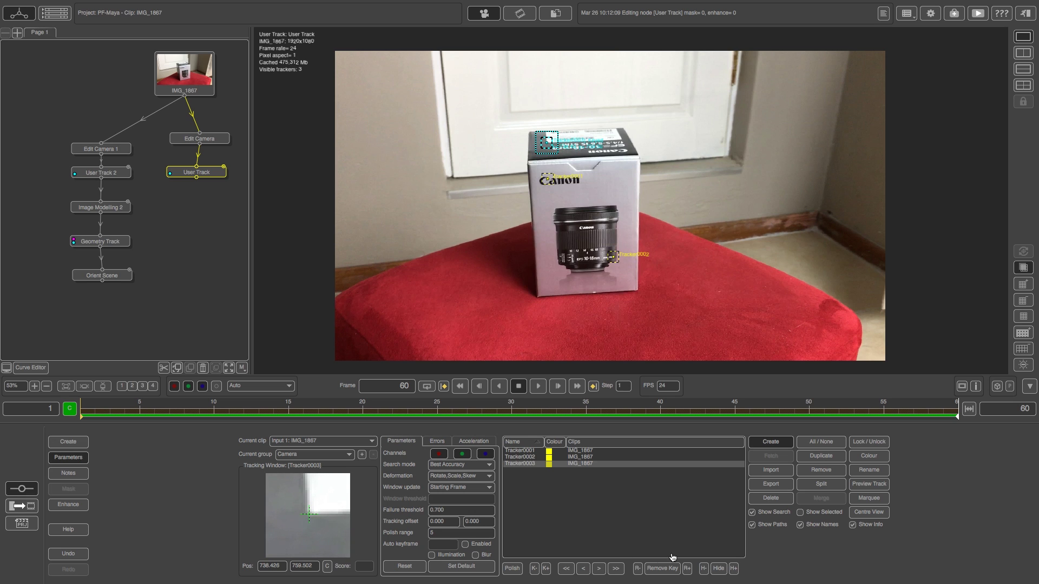
pyautogui.click(566, 568)
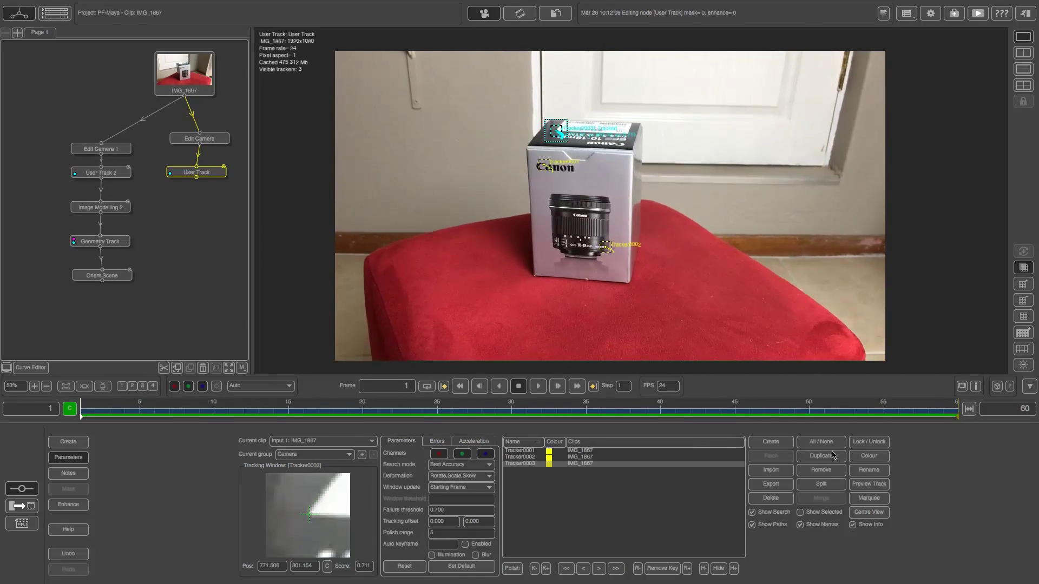
# - Create a fourth tracker at frame 1 on the right corner of the white label atop the box and track it forward
pyautogui.click(778, 443)
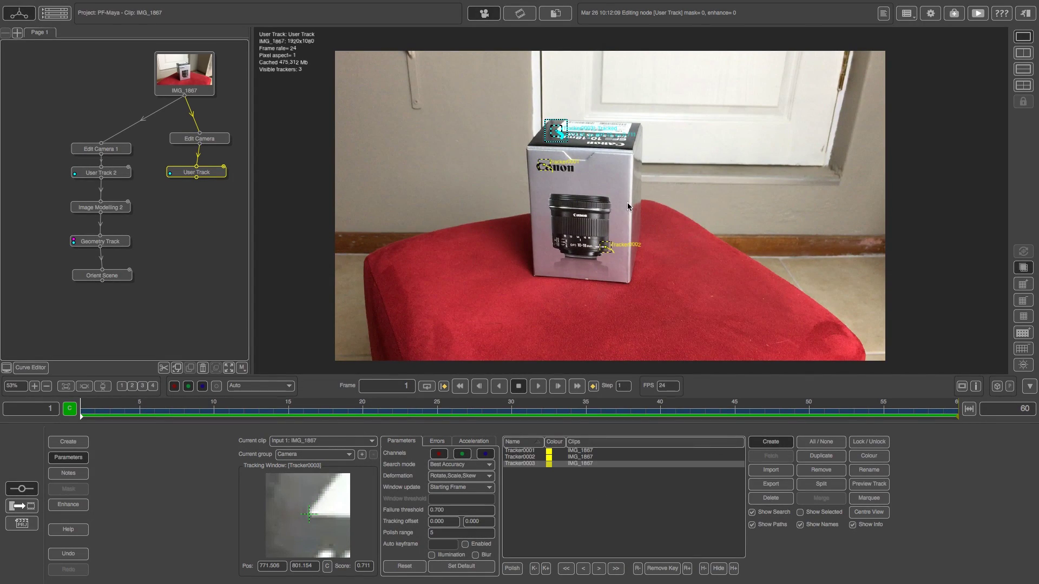
pyautogui.click(627, 134)
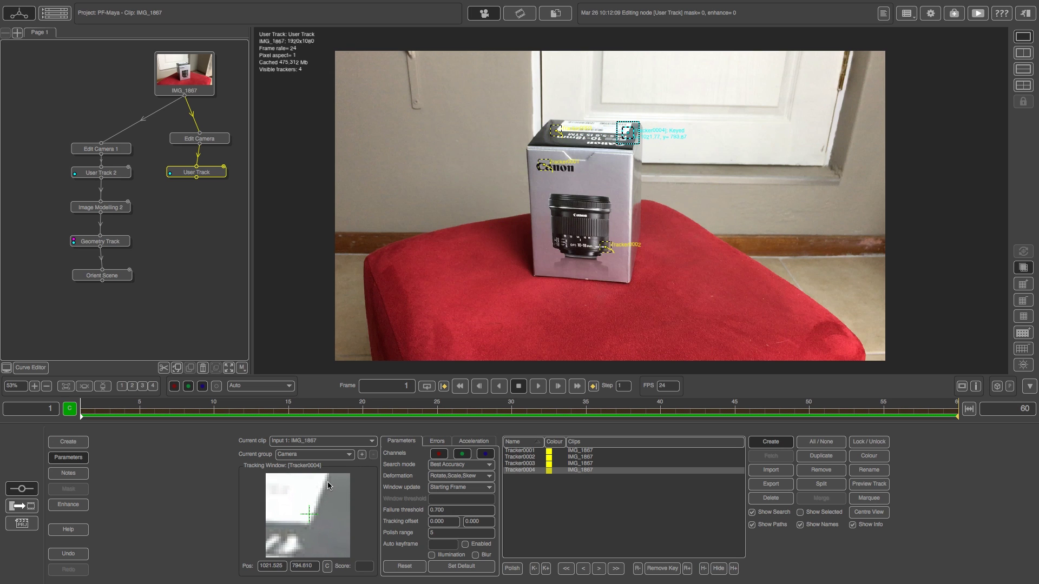
pyautogui.click(616, 568)
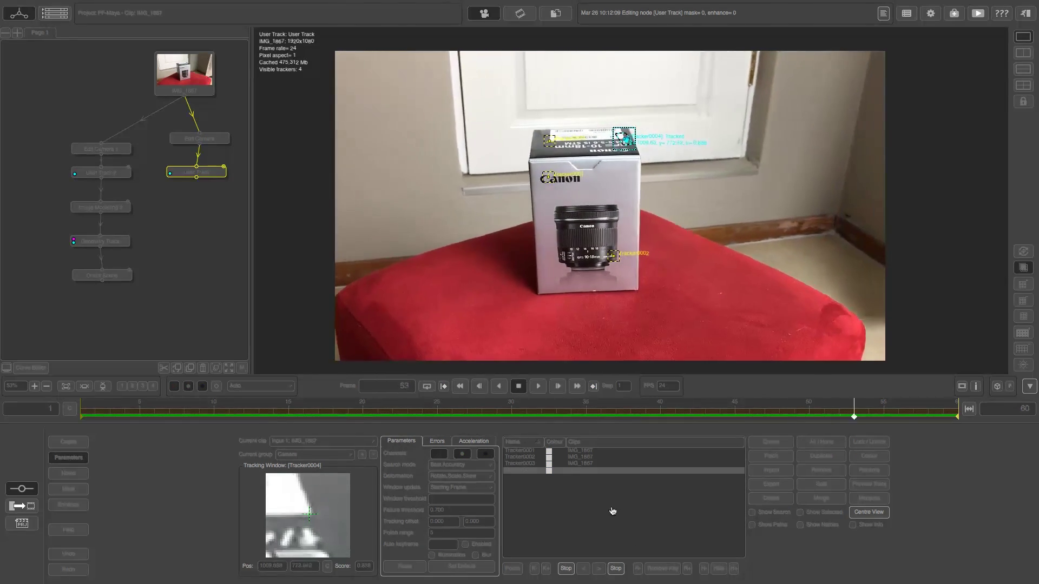
# - Add and track more trackers on the box's logo and lens picture to reach ten in total, and return to frame 1
pyautogui.click(781, 442)
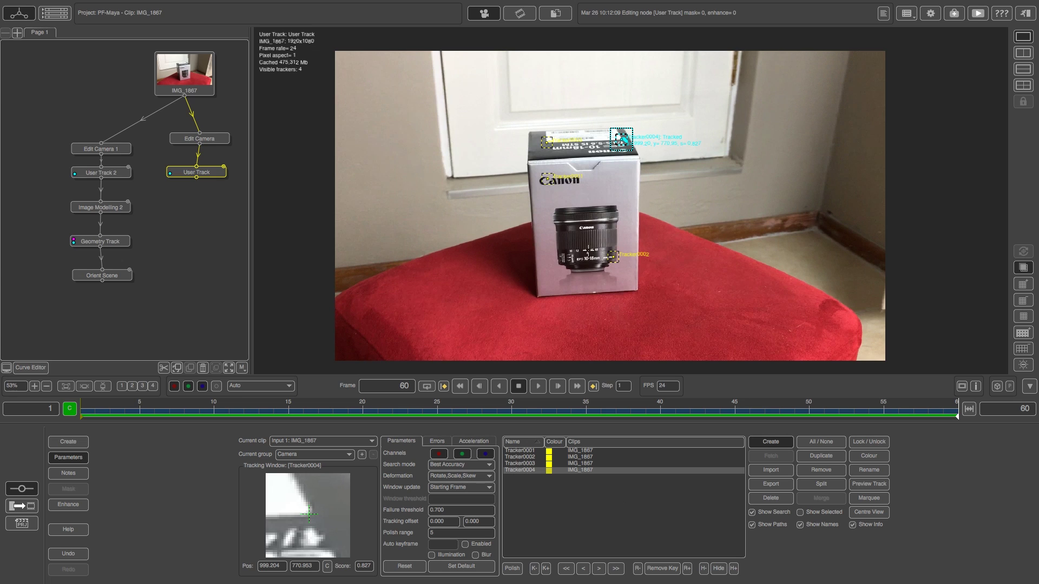
pyautogui.click(577, 185)
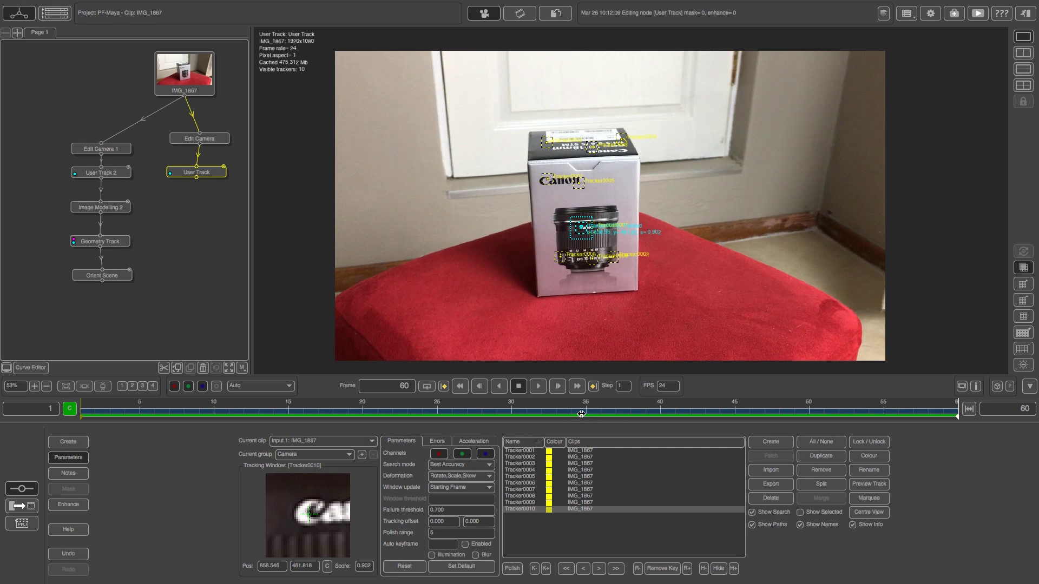
pyautogui.click(348, 411)
pyautogui.moveTo(305, 410); pyautogui.dragTo(81, 411)
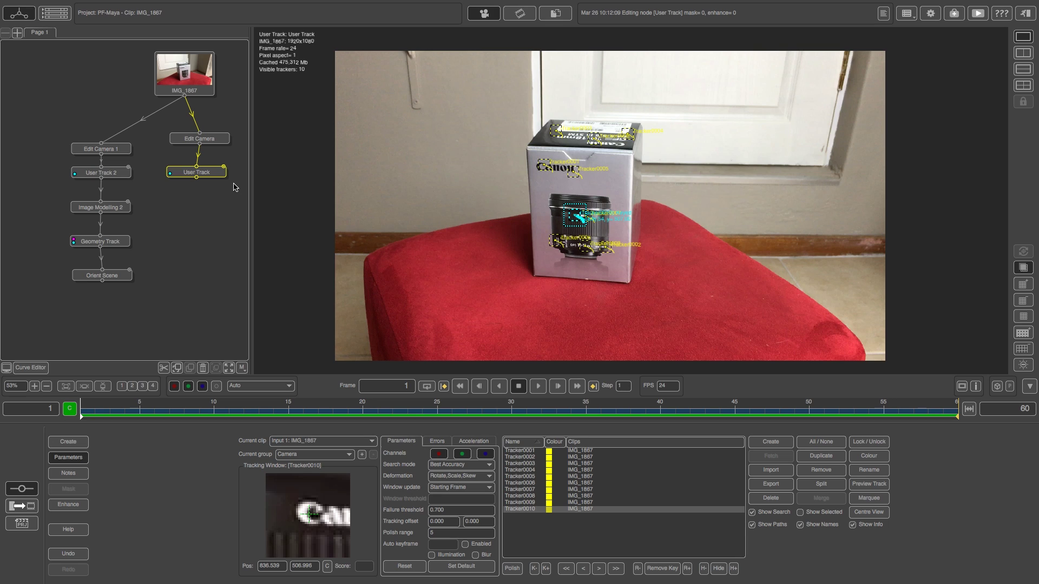
# - Align the User Track node under Edit Camera, attach an Image Modelling node to it, and create a cube primitive
pyautogui.moveTo(189, 181); pyautogui.dragTo(193, 178)
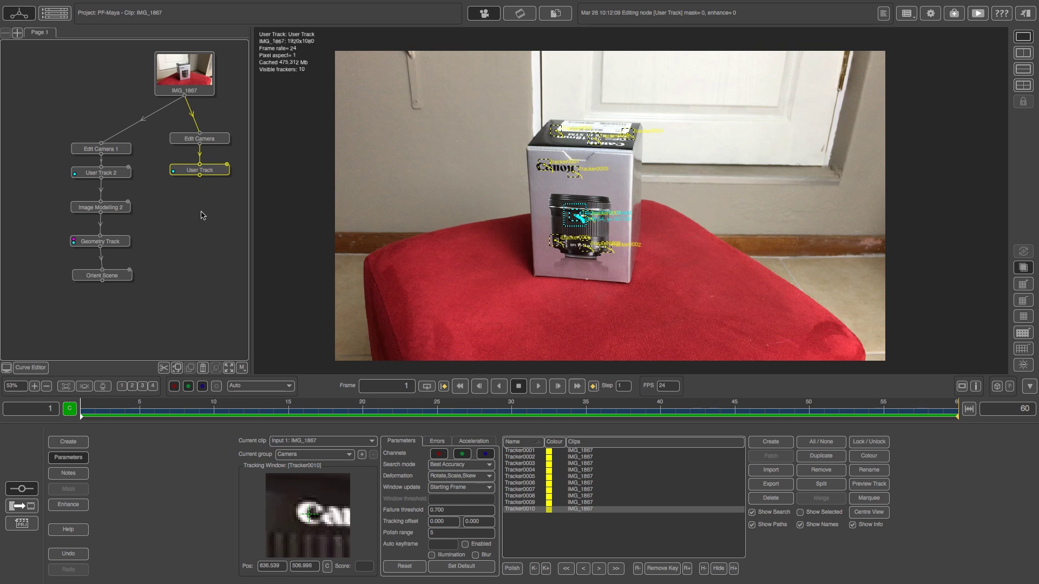
pyautogui.rightClick(211, 172)
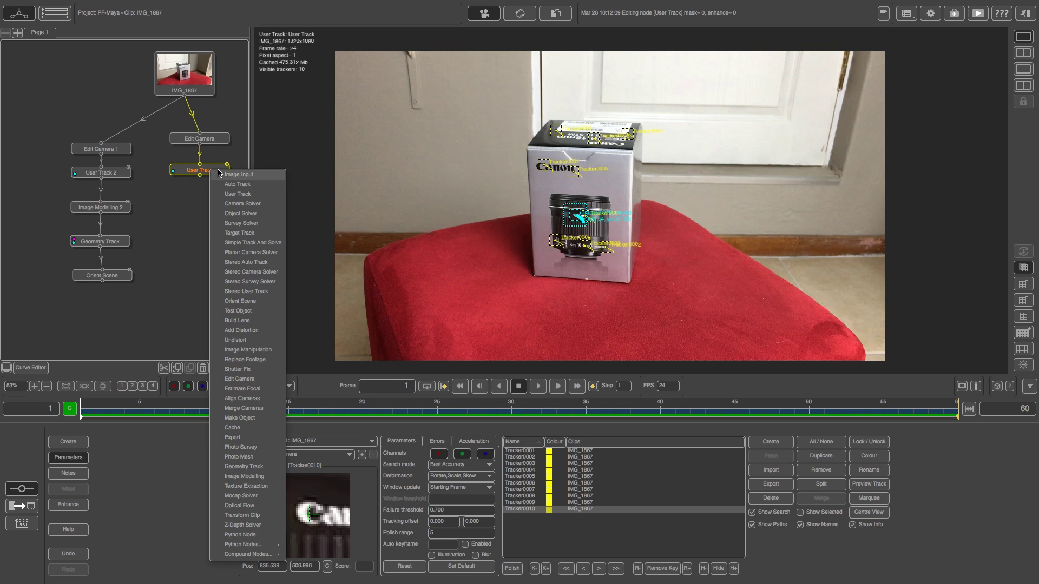
pyautogui.click(253, 477)
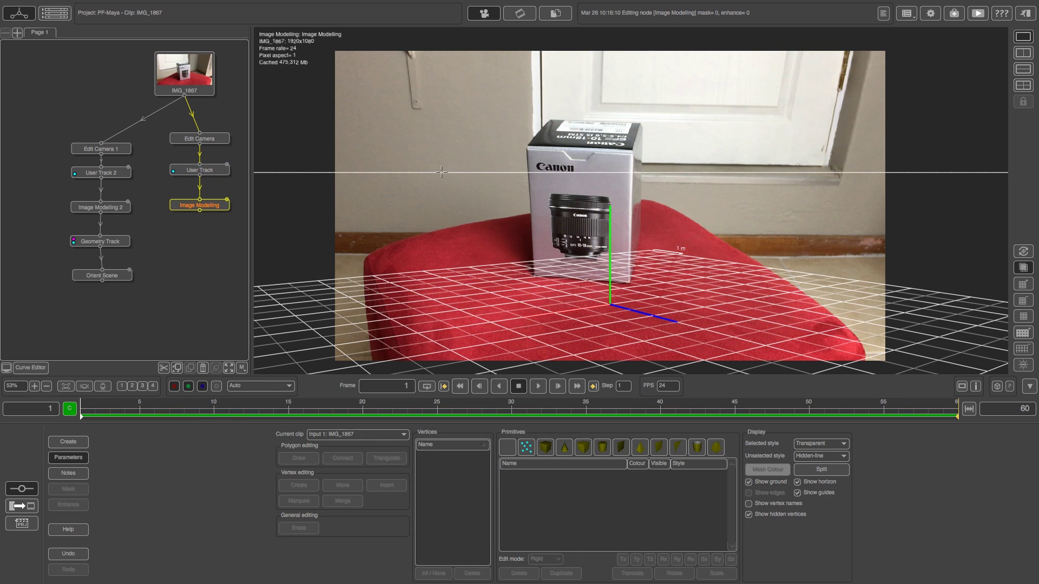
pyautogui.click(583, 448)
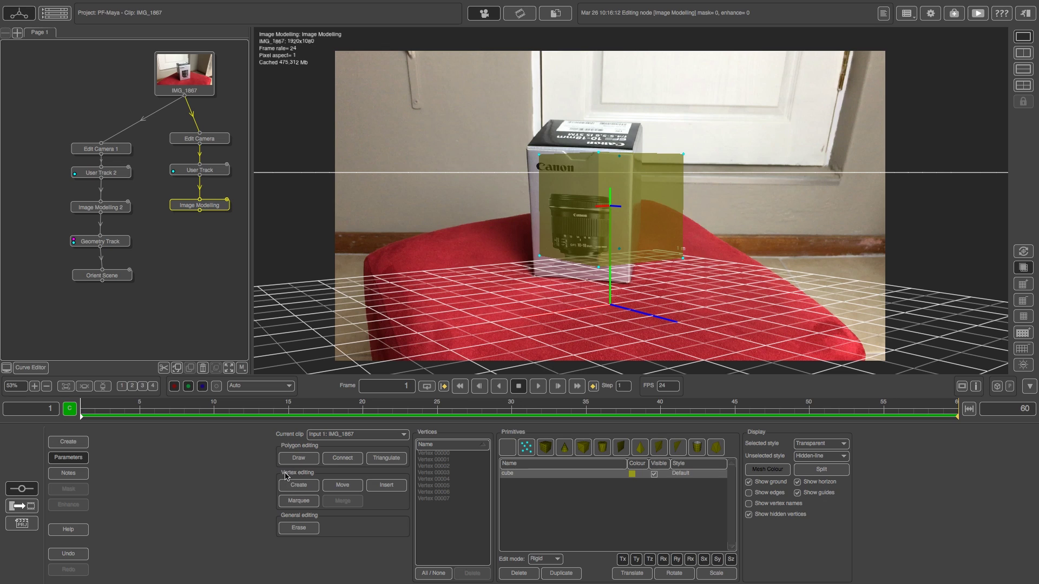
# - Move the cube's vertices onto the corners of the Canon box at frame 1 so the mesh matches its shape
pyautogui.click(341, 488)
pyautogui.moveTo(540, 256); pyautogui.dragTo(583, 170)
pyautogui.moveTo(611, 126); pyautogui.dragTo(550, 118)
pyautogui.click(650, 142)
pyautogui.moveTo(652, 139); pyautogui.dragTo(633, 151)
pyautogui.click(624, 158)
pyautogui.click(632, 151)
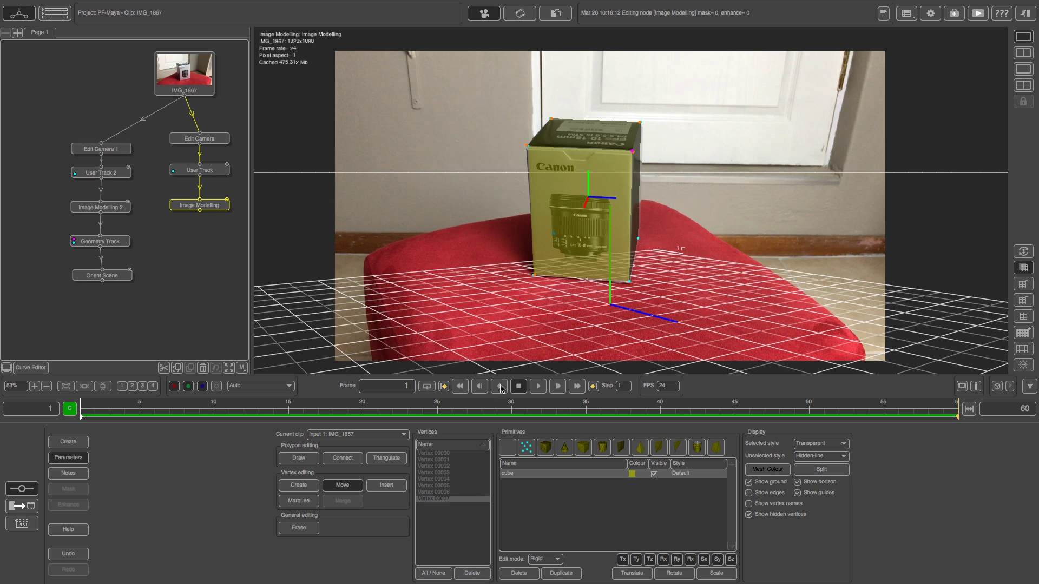
# - Rename the cube primitive in the Image Modelling node to Box
pyautogui.doubleClick(509, 474)
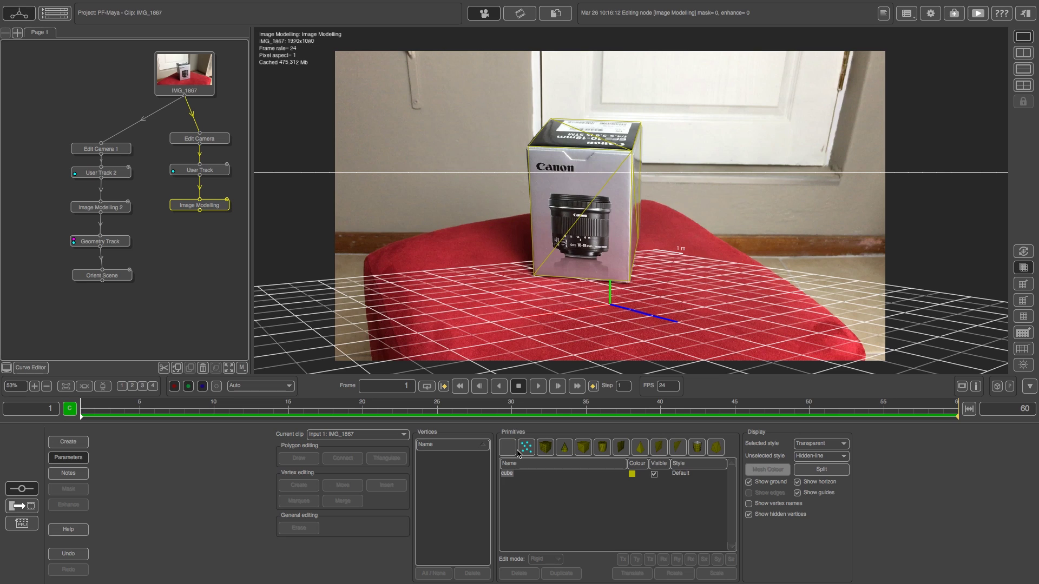
pyautogui.press('Right')
pyautogui.write('Box')
pyautogui.press('Return')
# - Create a Geometry Track node below the right-hand Image Modelling node and connect it to that node's output
pyautogui.click(231, 218)
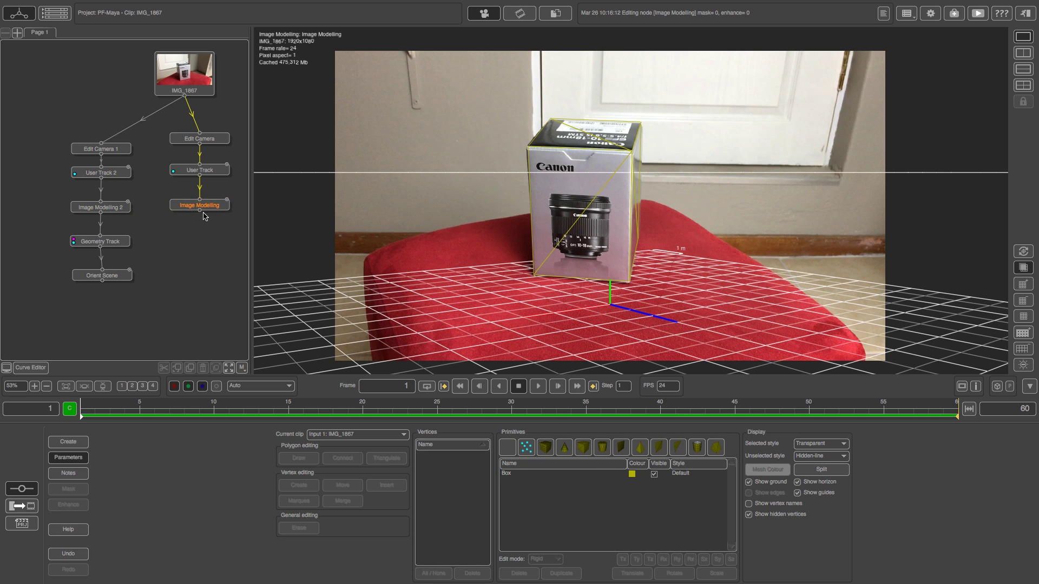
pyautogui.rightClick(209, 210)
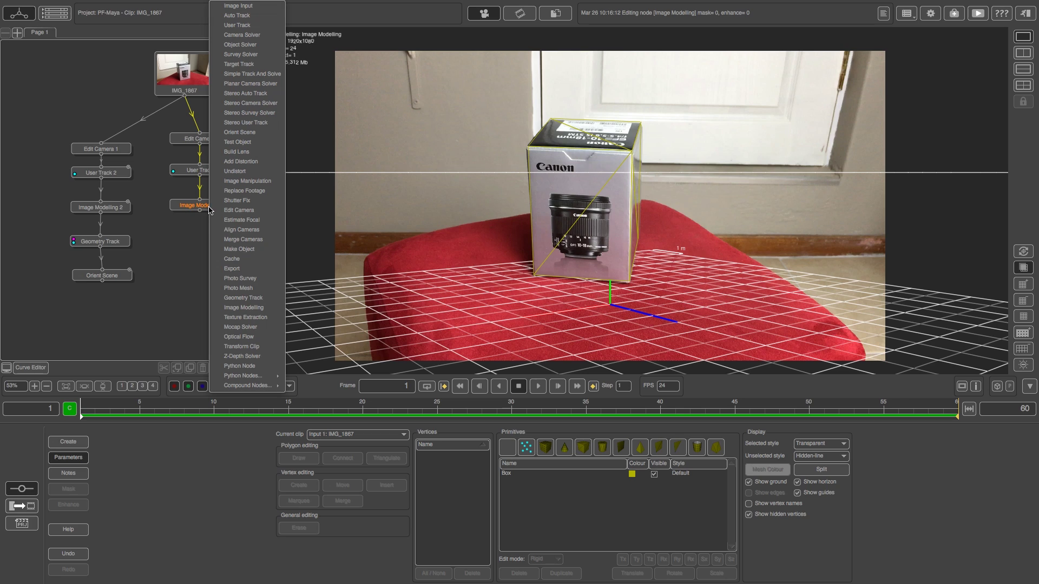
pyautogui.click(252, 301)
pyautogui.click(196, 278)
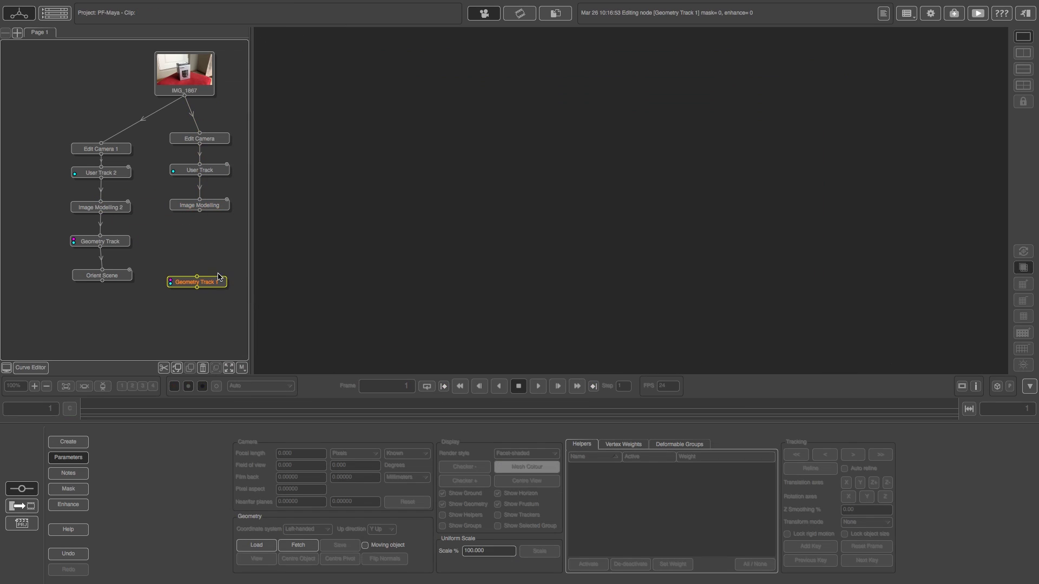
pyautogui.moveTo(202, 212); pyautogui.dragTo(210, 249)
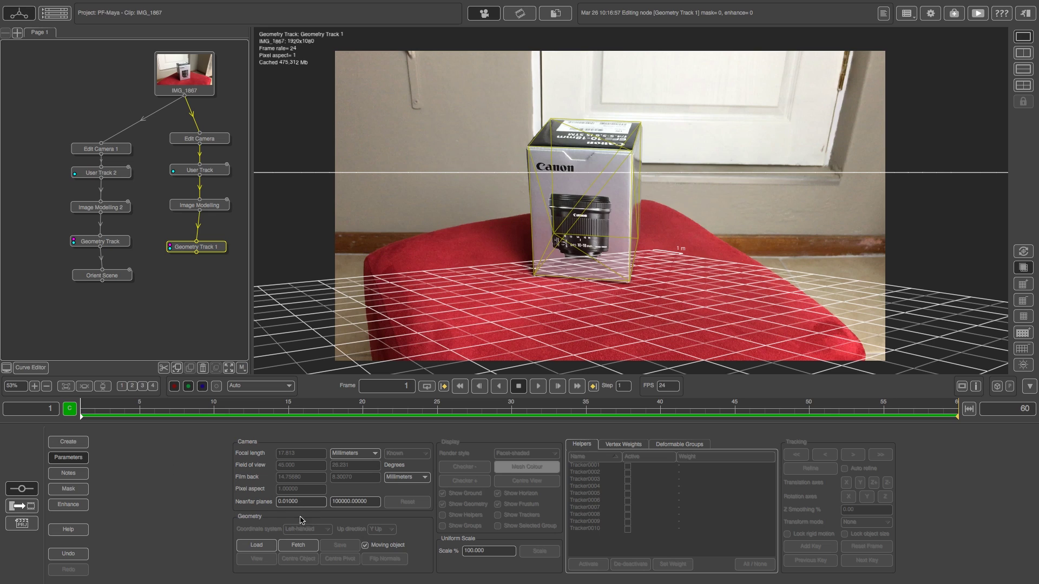
# - Fetch the Box mesh into the Geometry Track 1 node and close the mesh list
pyautogui.click(300, 547)
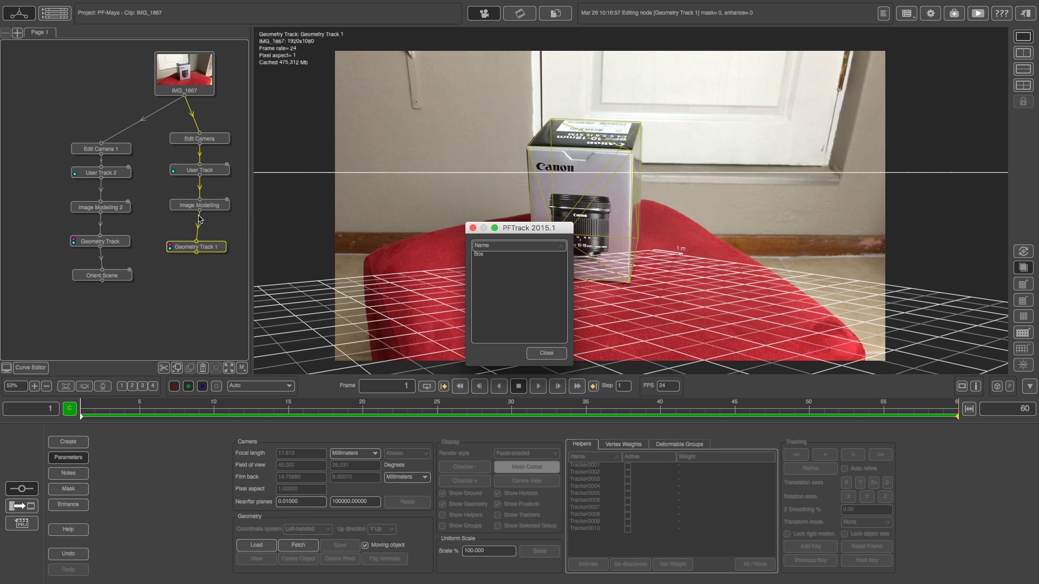
pyautogui.click(485, 260)
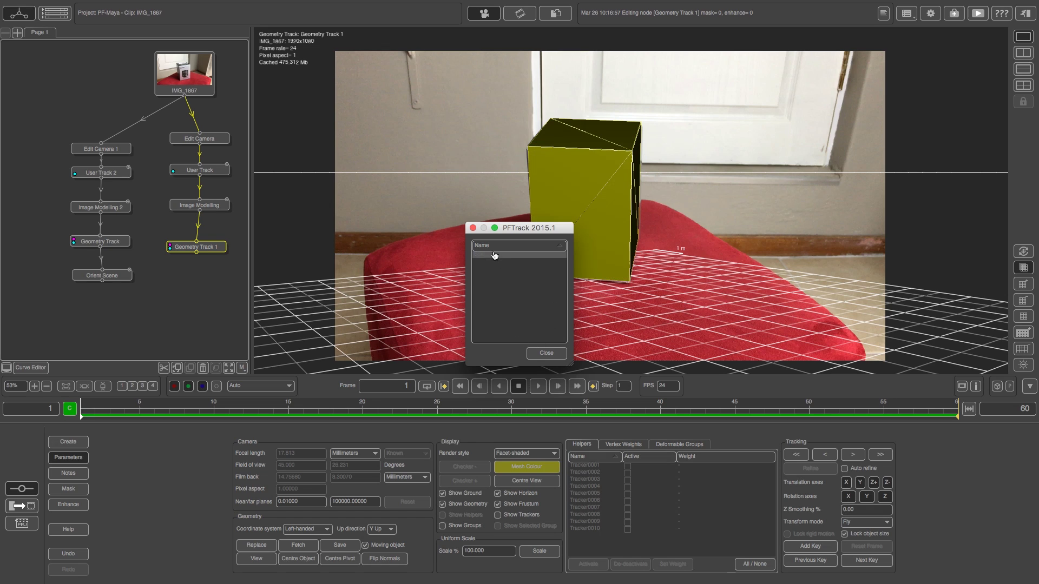
pyautogui.click(546, 353)
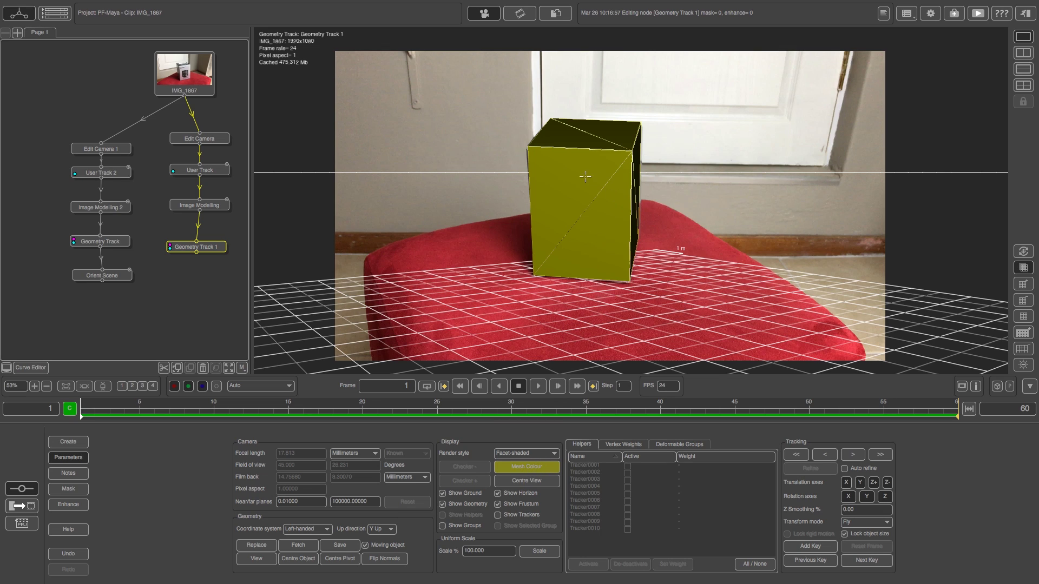
# - Lower the opacity of the box's mesh colour and set its render style to 3D Checkerboard
pyautogui.click(527, 466)
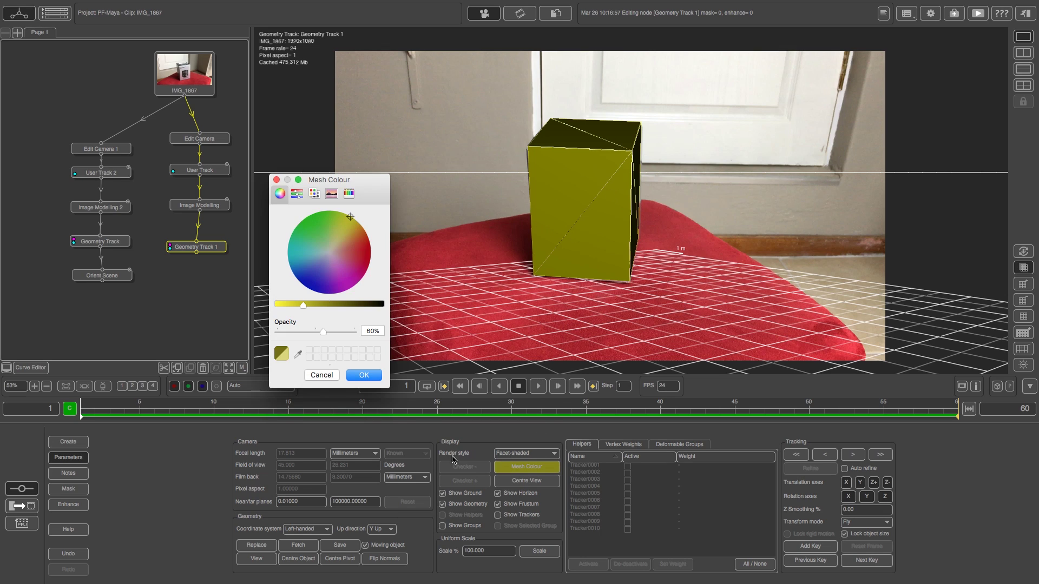
pyautogui.moveTo(325, 331); pyautogui.dragTo(297, 334)
pyautogui.click(364, 376)
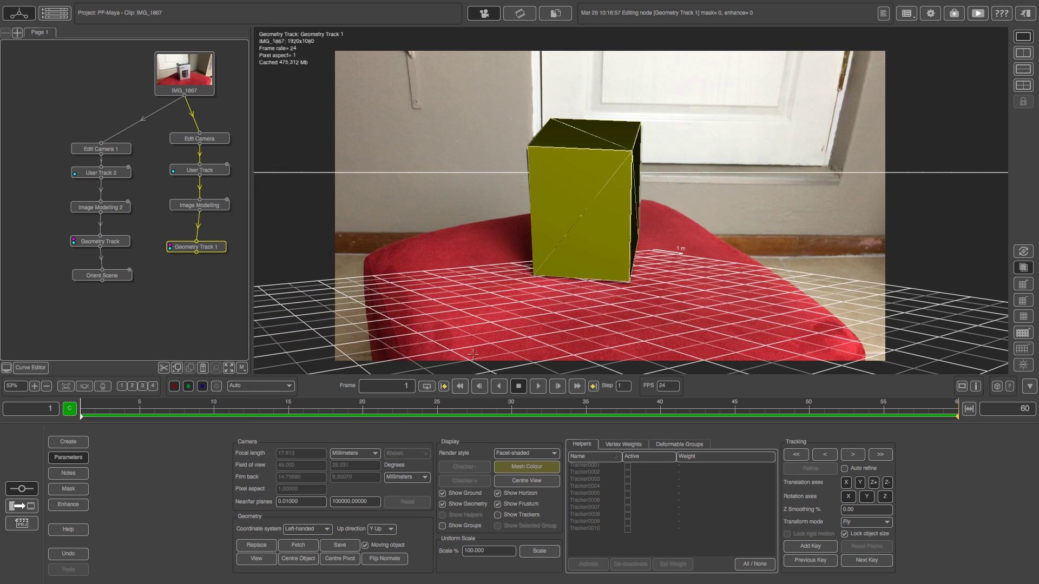
pyautogui.click(520, 454)
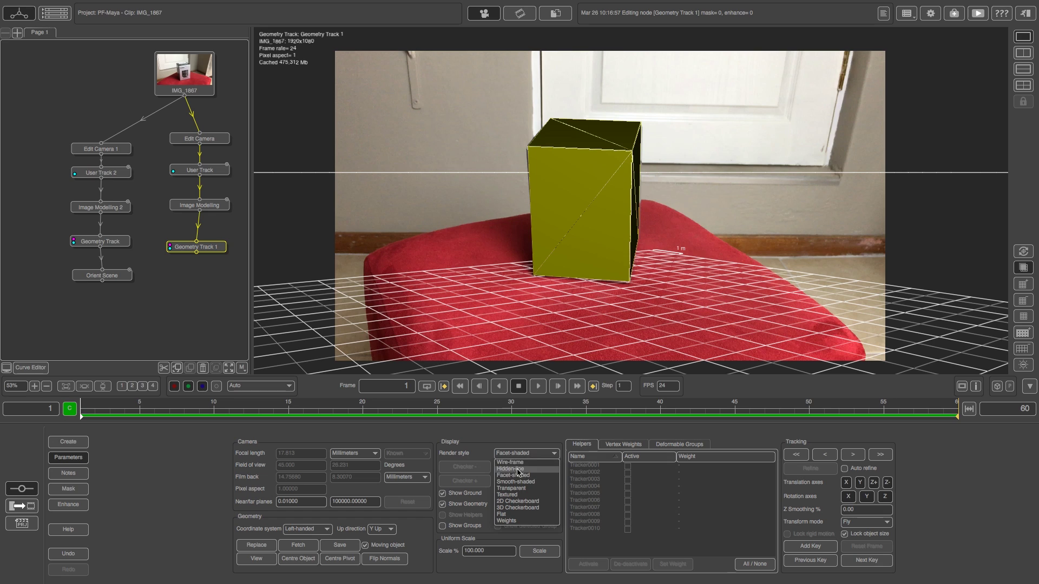
pyautogui.click(525, 473)
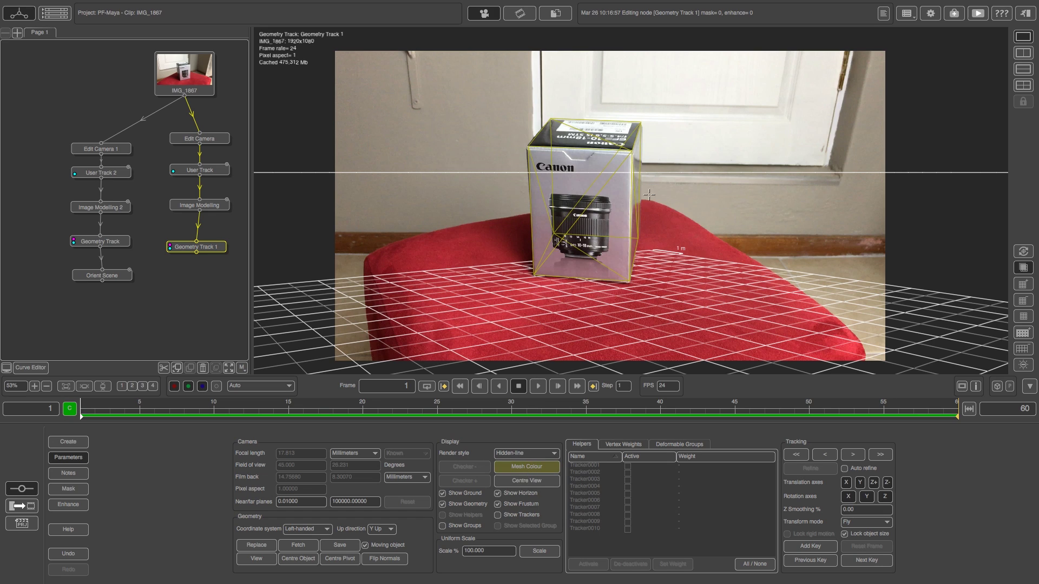
pyautogui.click(513, 458)
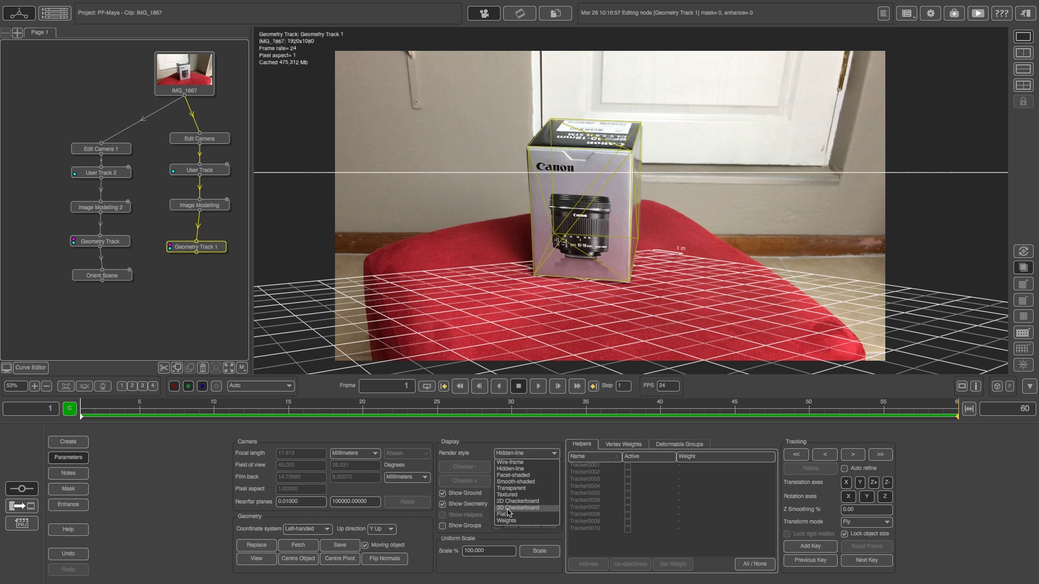
pyautogui.click(532, 512)
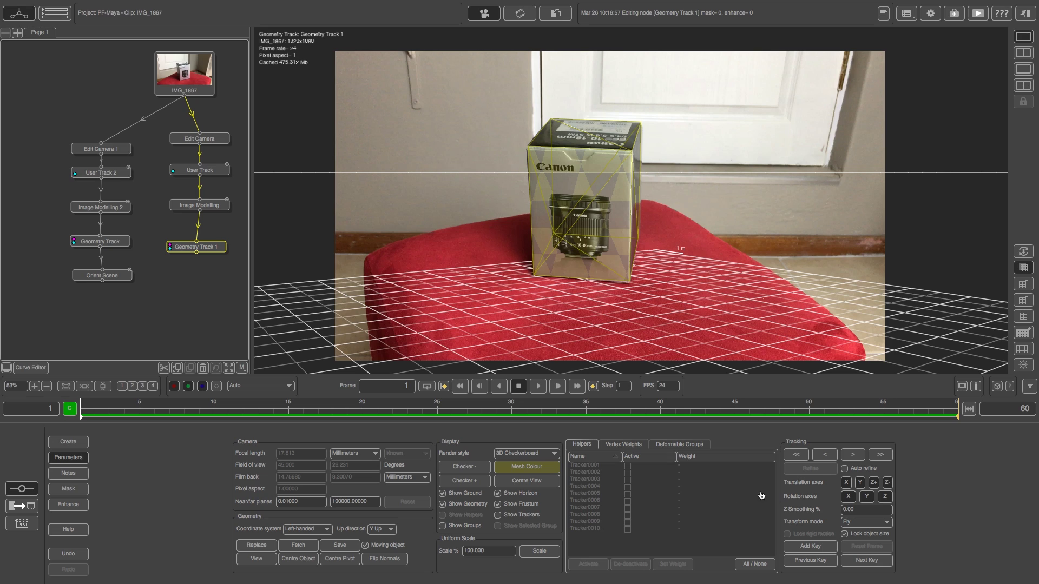
# - Activate all ten trackers as helpers for the geometry track, and clear the tracker selection
pyautogui.click(763, 564)
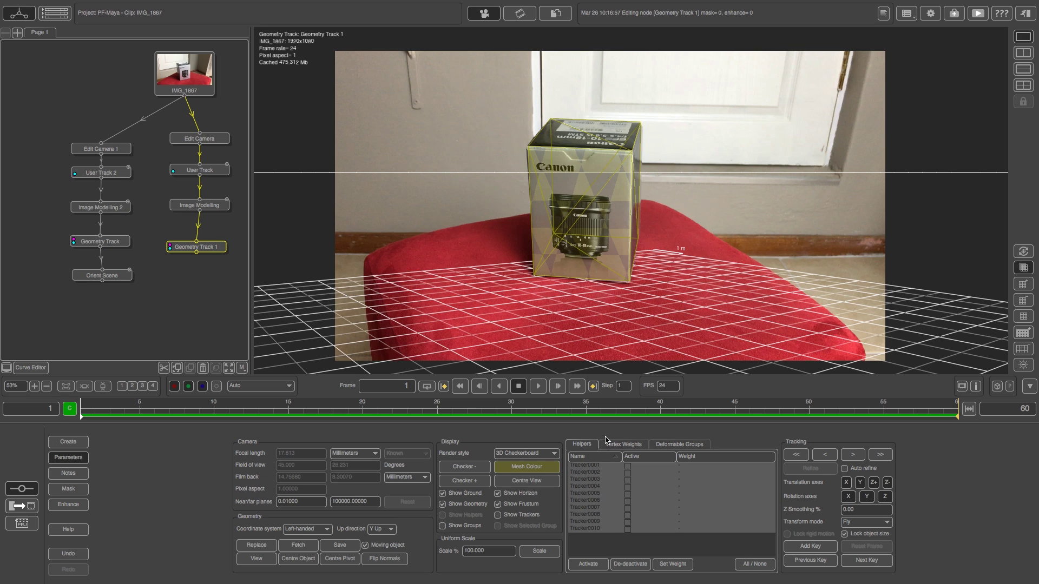
pyautogui.click(597, 567)
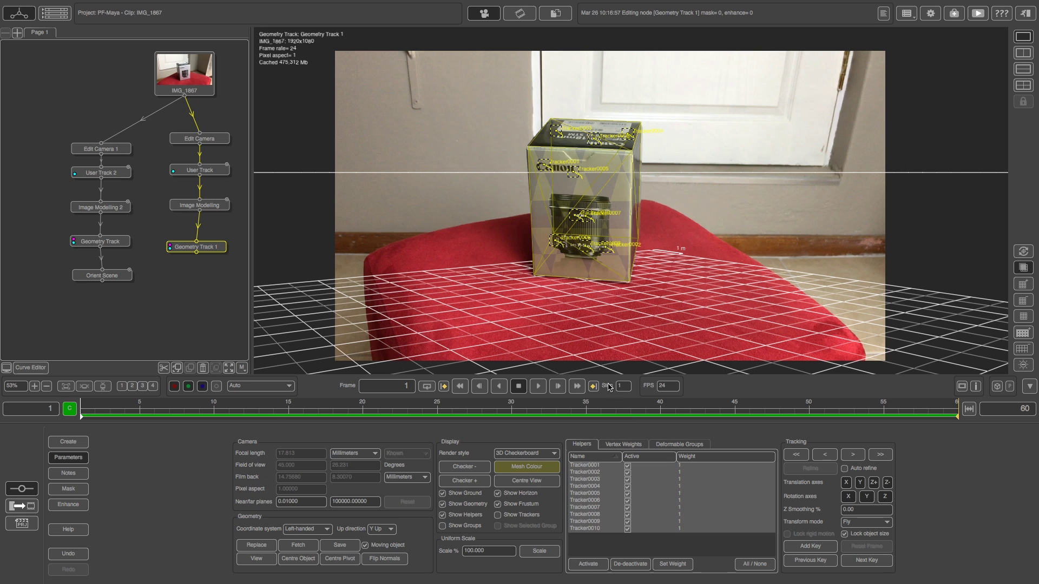
pyautogui.click(622, 545)
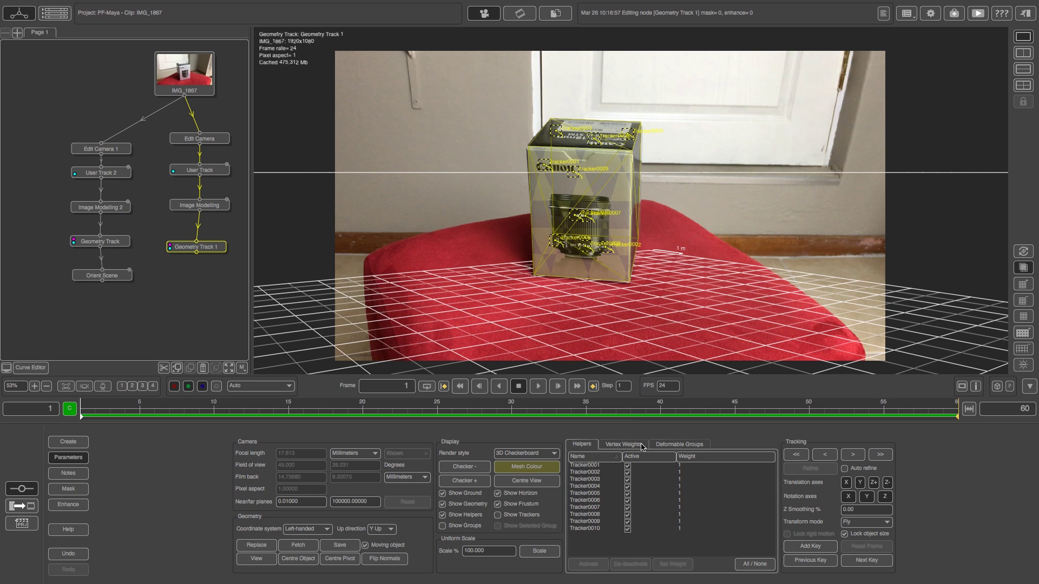
pyautogui.hotkey('ctrl', 'z')
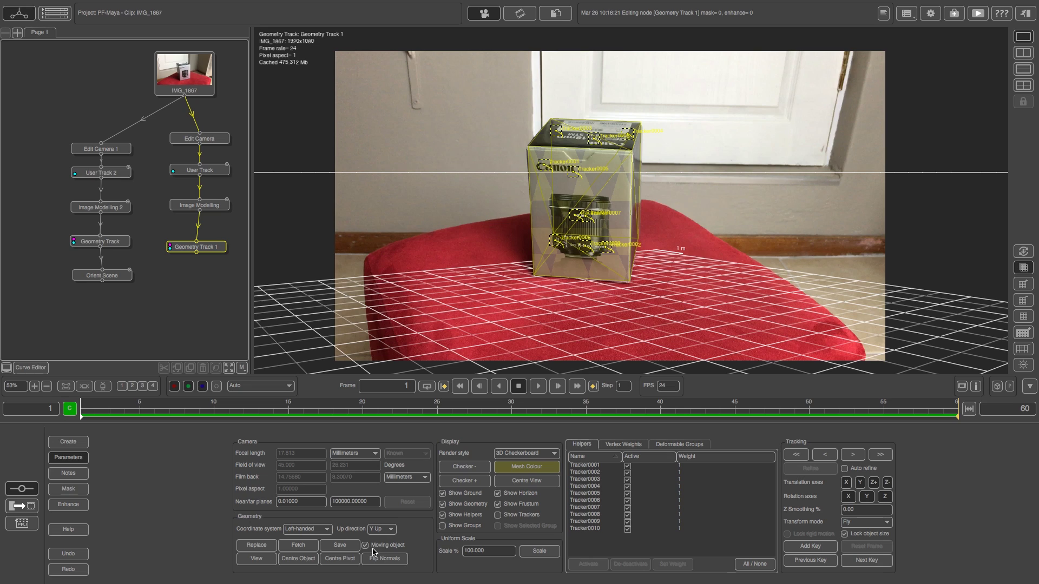
# - Turn off Moving object, track the box geometry forward from frame 1 to 60, and play back the result
pyautogui.click(409, 547)
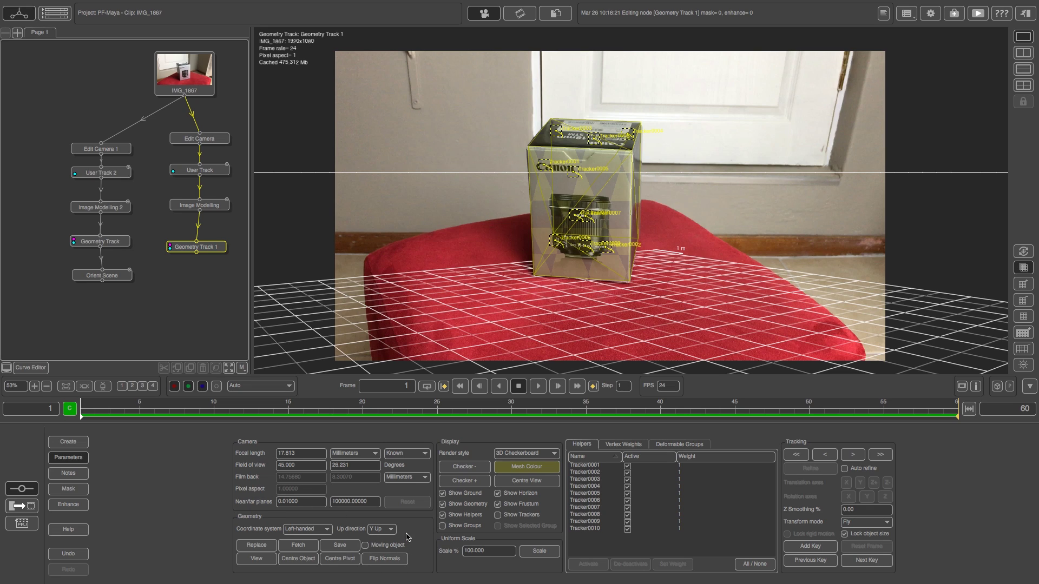
pyautogui.click(883, 455)
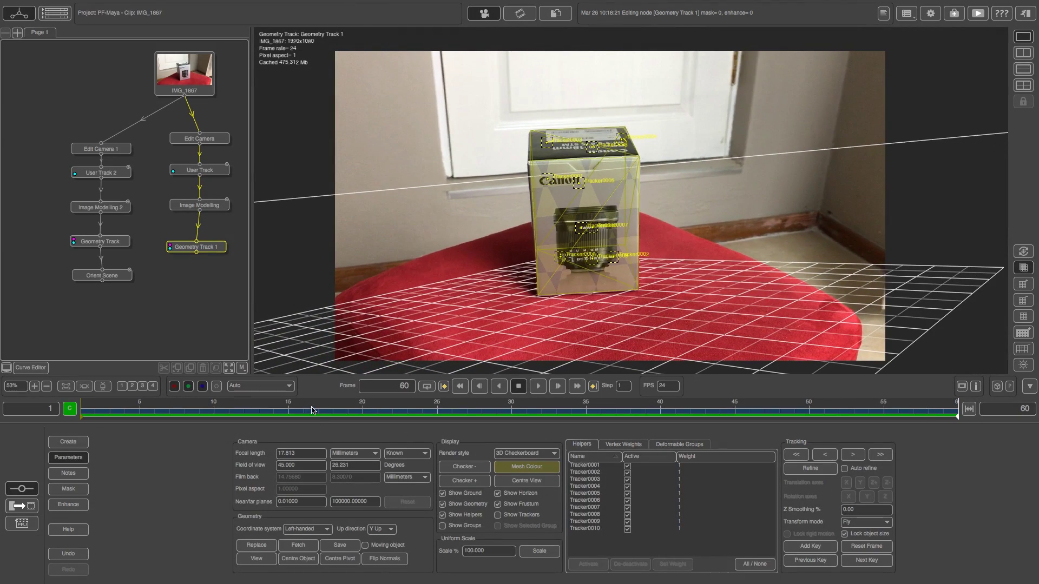
pyautogui.moveTo(955, 414); pyautogui.dragTo(213, 416)
pyautogui.press('space')
# - Set the transform mode to Translate, check the mesh's fit at frames 55, 54 and 51, and return to frame 1
pyautogui.click(870, 525)
pyautogui.click(865, 551)
pyautogui.click(884, 413)
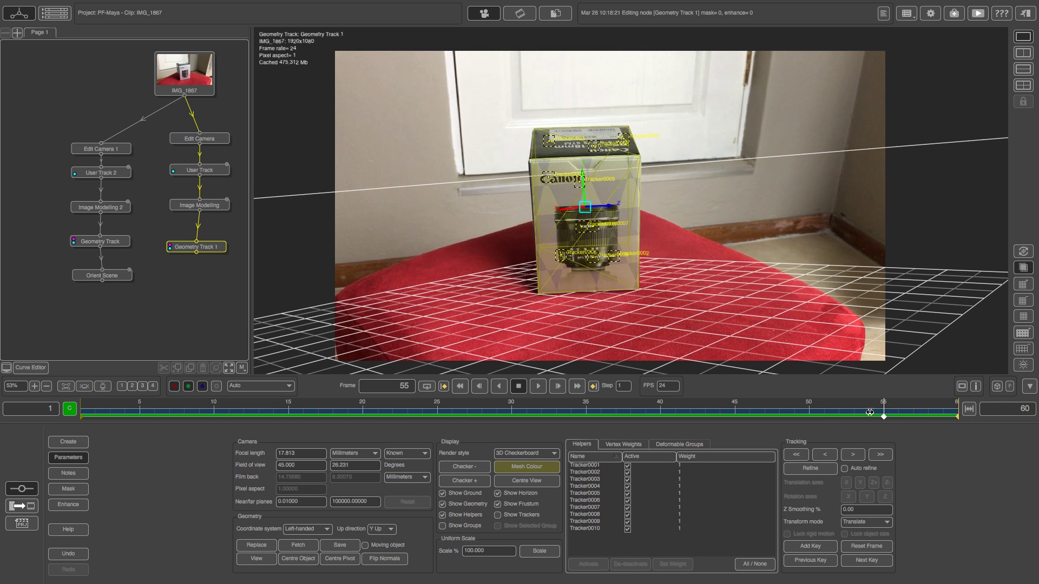
pyautogui.click(869, 411)
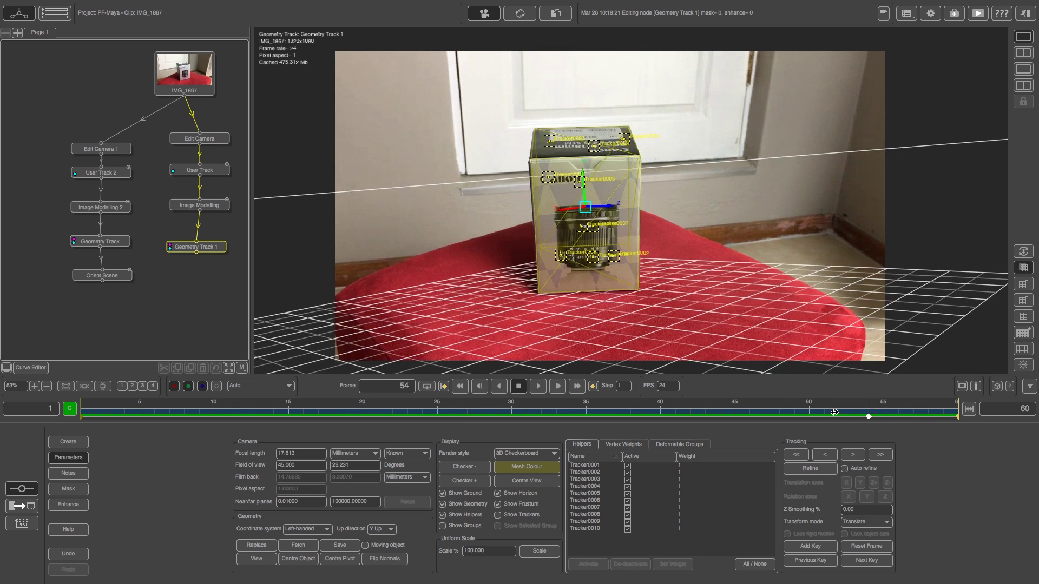
pyautogui.click(825, 413)
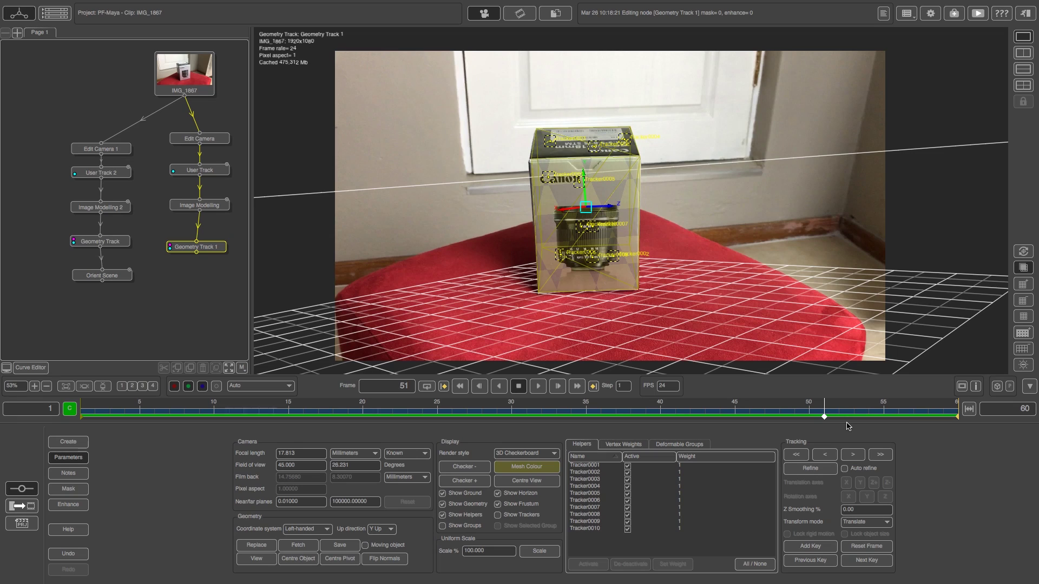
pyautogui.press('Home')
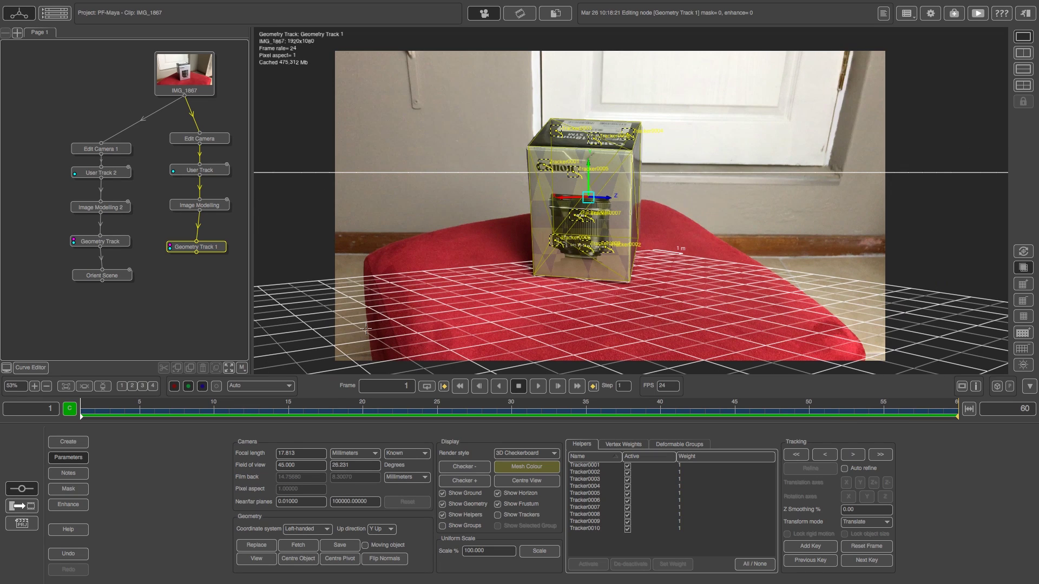
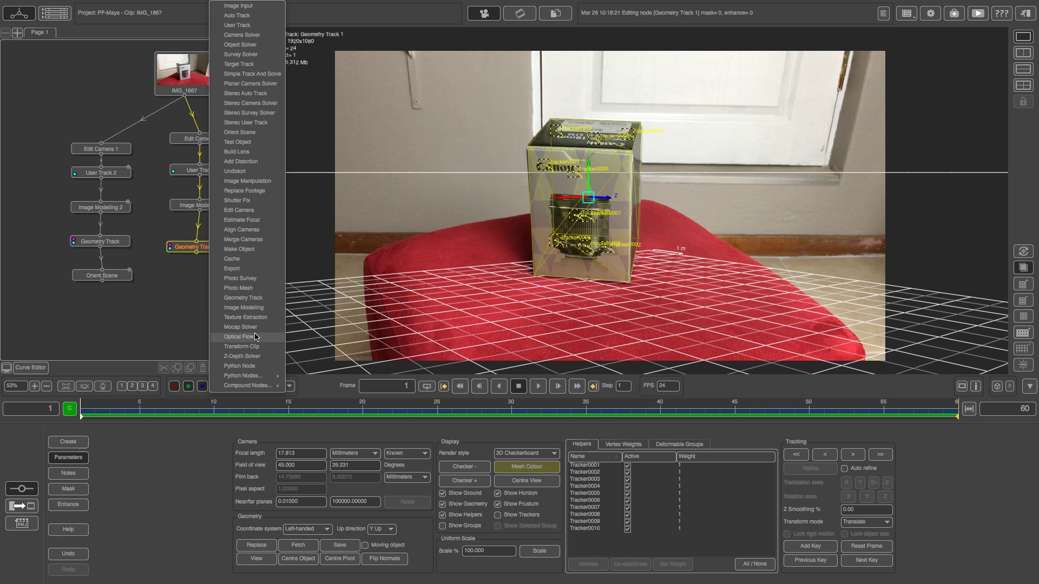
# - Attach an Orient Scene node to Geometry Track 1 and set its orientation edit mode to Axes
pyautogui.click(240, 132)
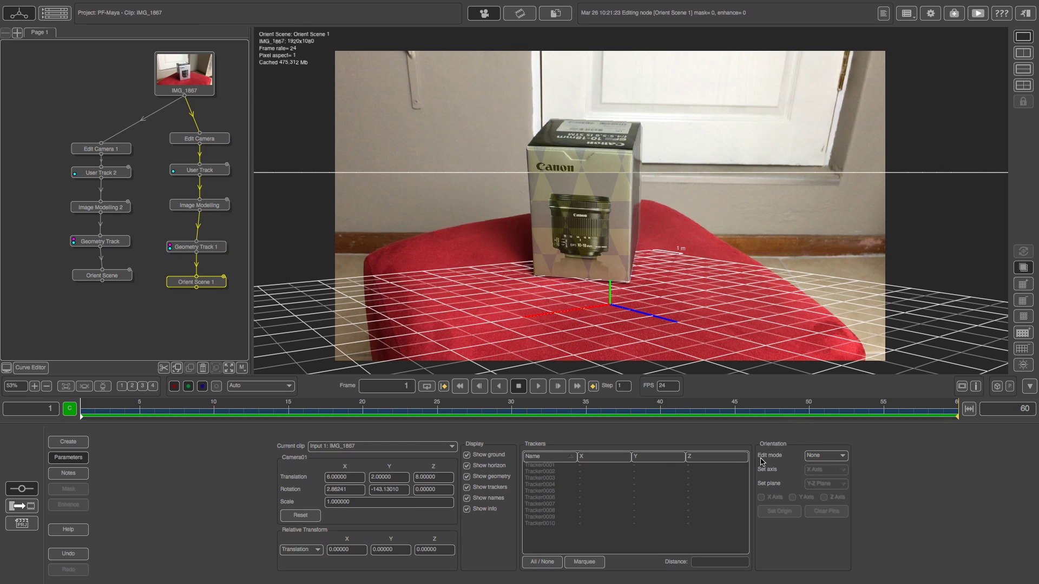
pyautogui.click(828, 459)
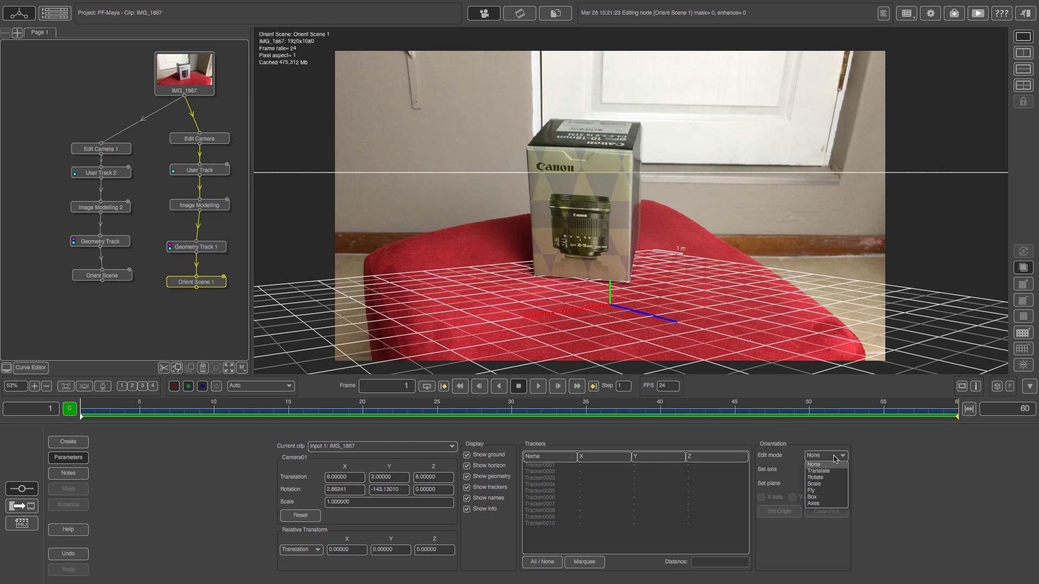
pyautogui.click(825, 504)
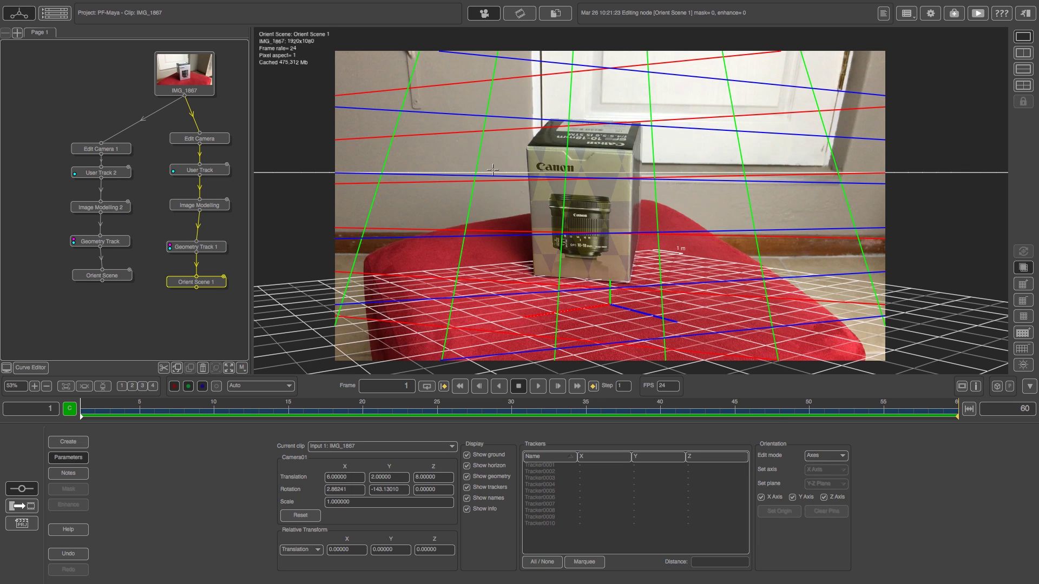
# - Align the Y-axis guide lines with the box's front vertical edges, and the X and Z guide lines with its top edges
pyautogui.moveTo(473, 196); pyautogui.dragTo(532, 274)
pyautogui.moveTo(650, 147); pyautogui.dragTo(647, 187)
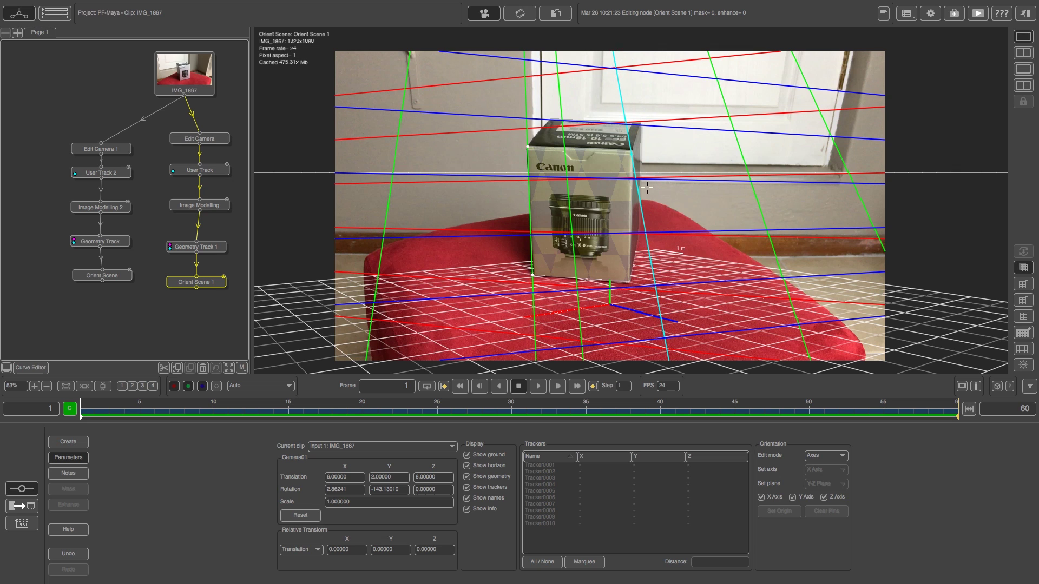
pyautogui.moveTo(651, 264); pyautogui.dragTo(628, 274)
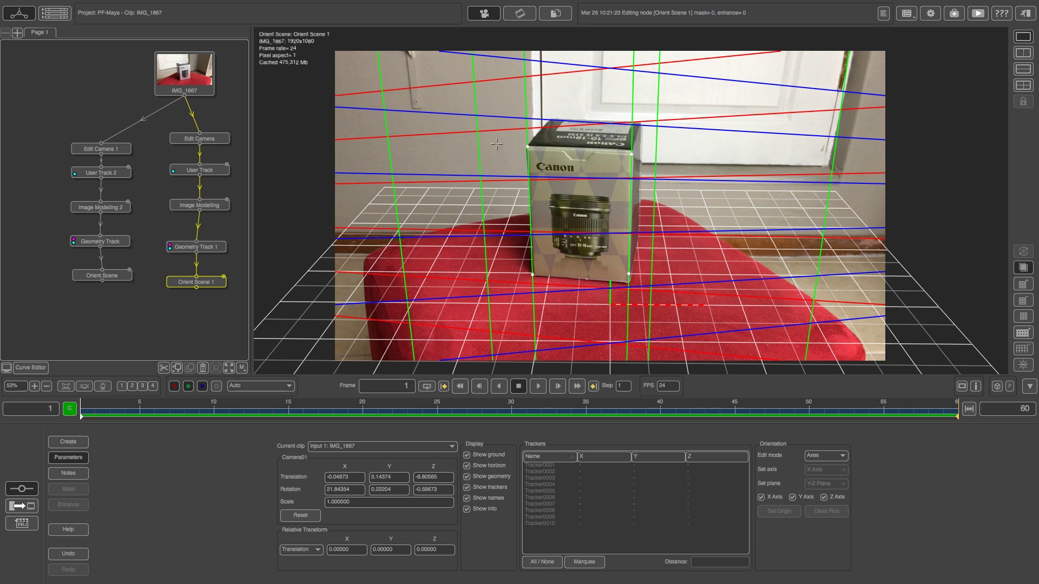
pyautogui.moveTo(498, 167); pyautogui.dragTo(528, 146)
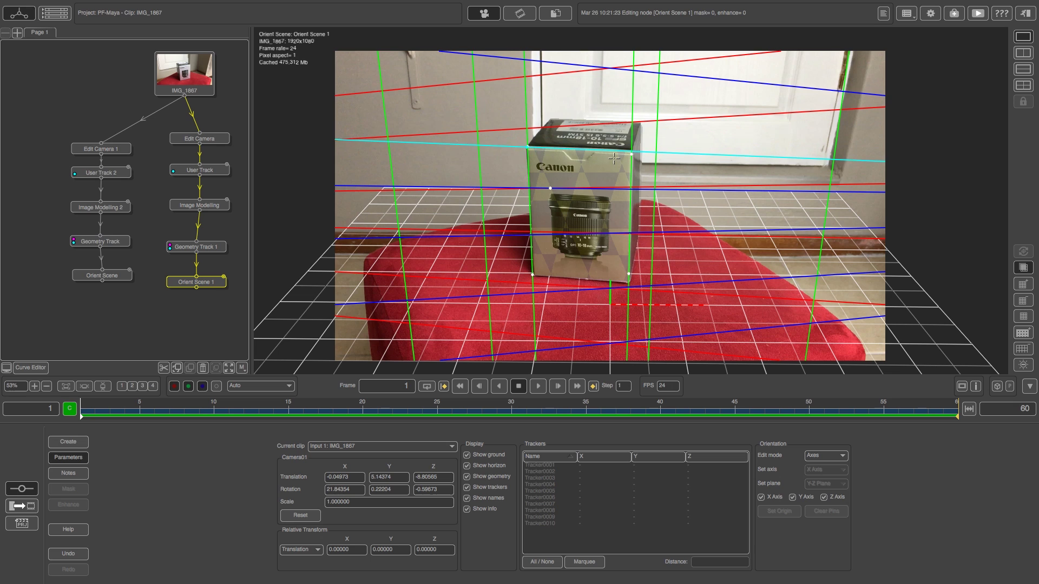
pyautogui.moveTo(610, 153); pyautogui.dragTo(633, 155)
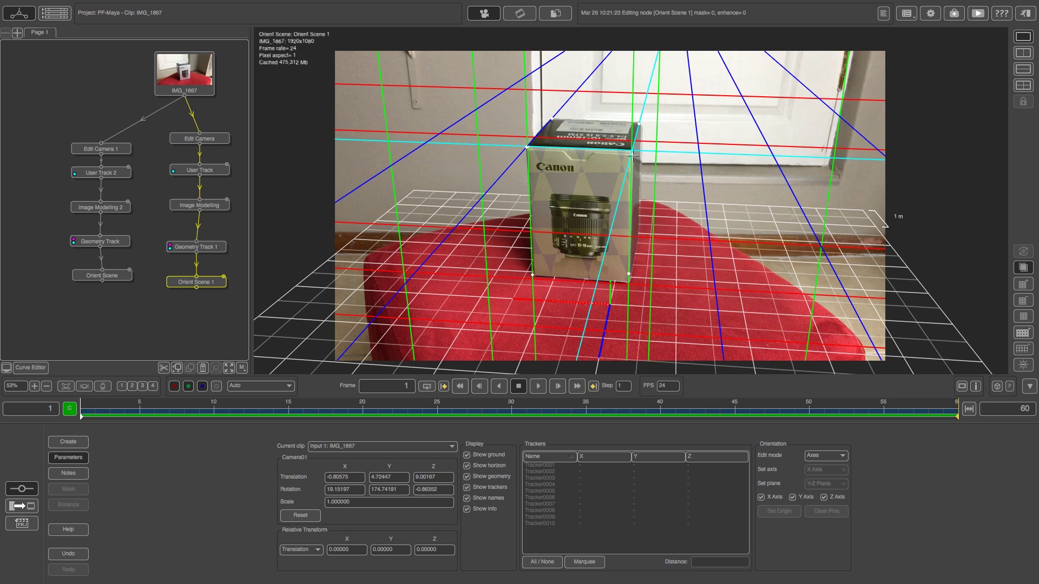
# - Translate the scene in Orient Scene 1 to camera Y about 2.13 and Z about 5.73, placing the origin over the box, and play it back
pyautogui.click(833, 458)
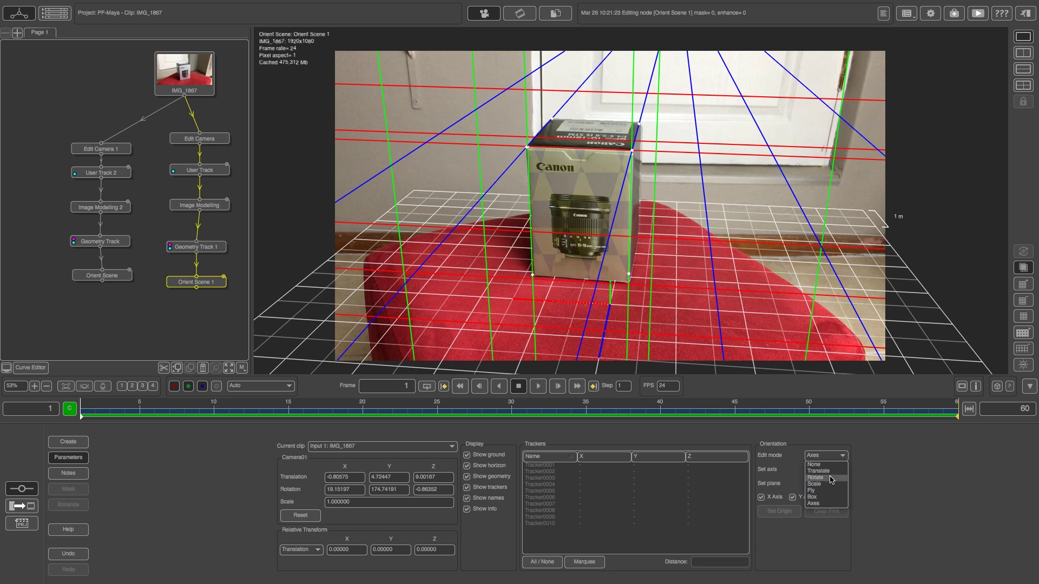
pyautogui.click(828, 472)
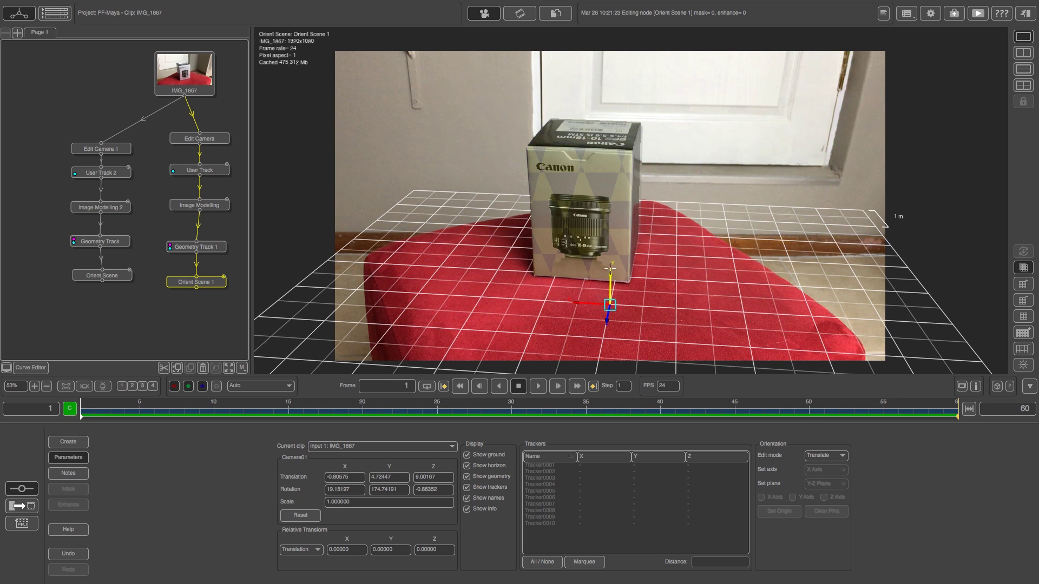
pyautogui.moveTo(610, 268); pyautogui.dragTo(612, 101)
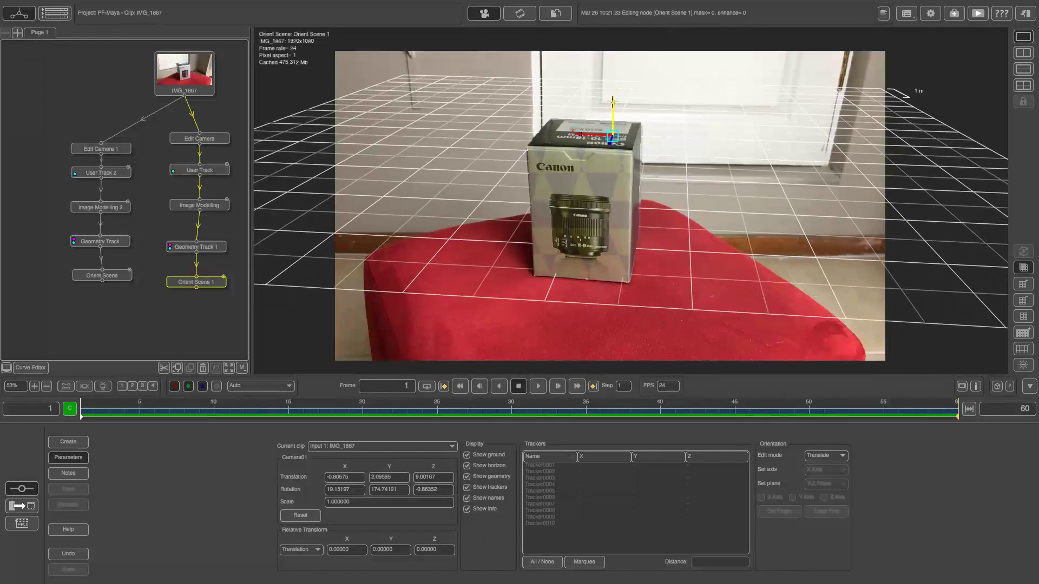
pyautogui.moveTo(610, 143); pyautogui.dragTo(590, 205)
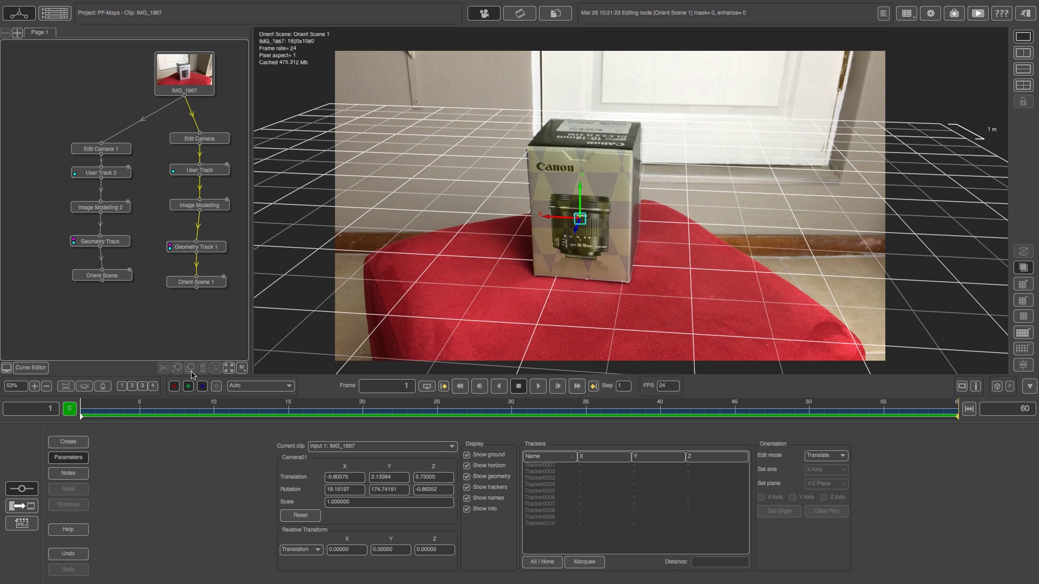
pyautogui.press('space')
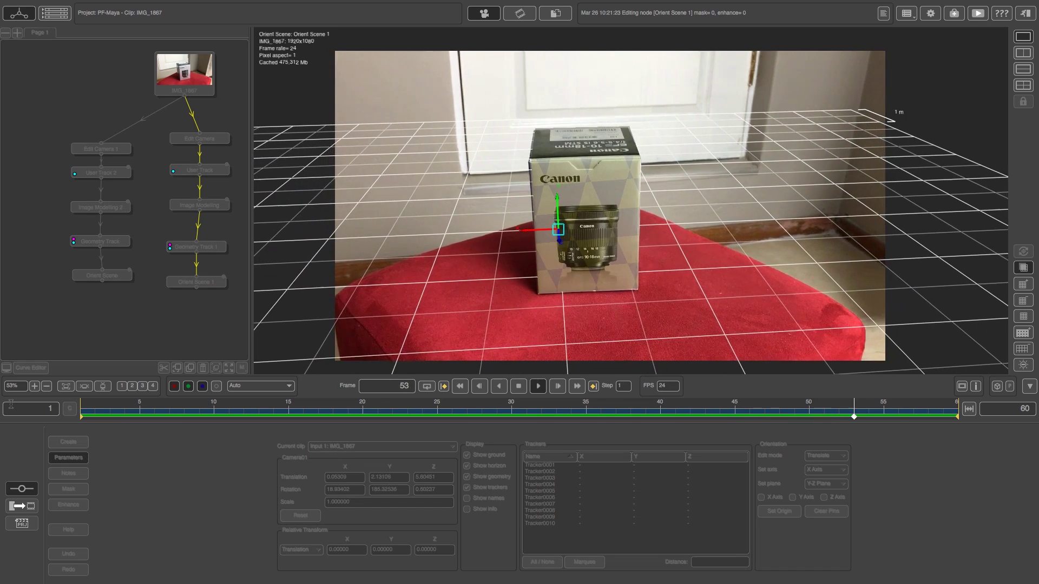
pyautogui.press('space')
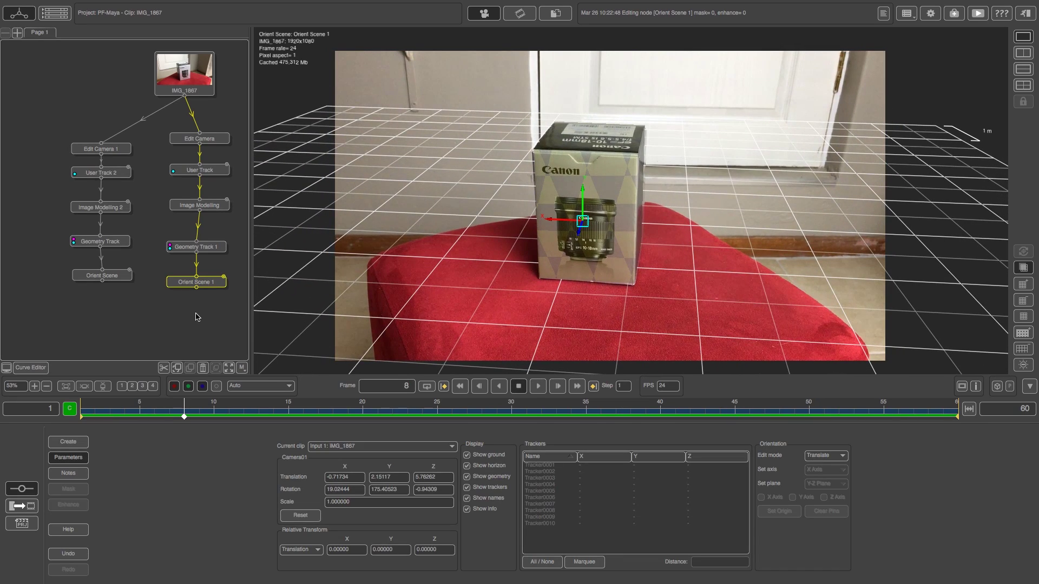
# - Attach an Export node to Orient Scene 1, return to frame 1 and play back the clip
pyautogui.rightClick(212, 286)
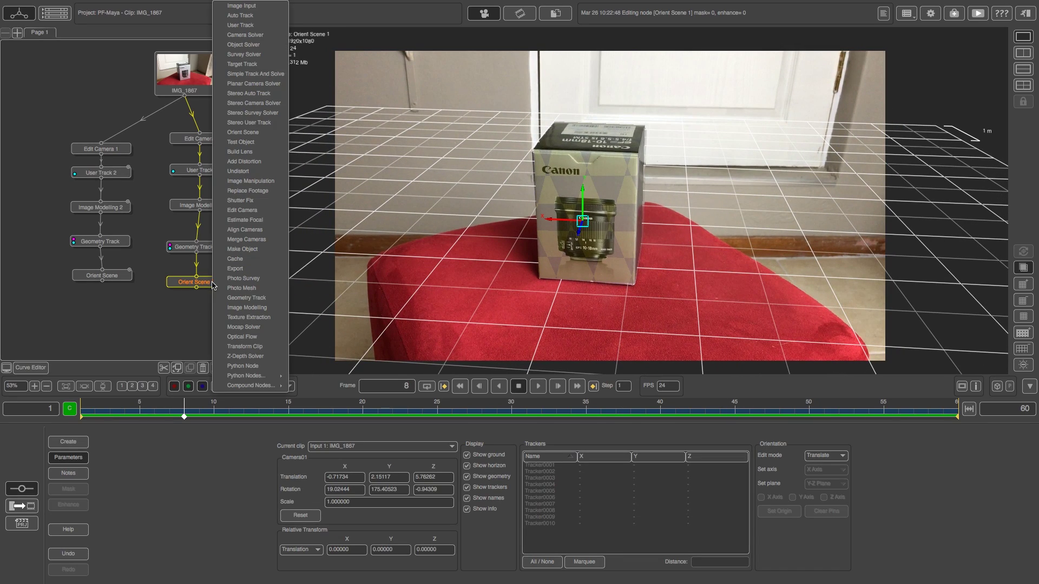
pyautogui.click(240, 270)
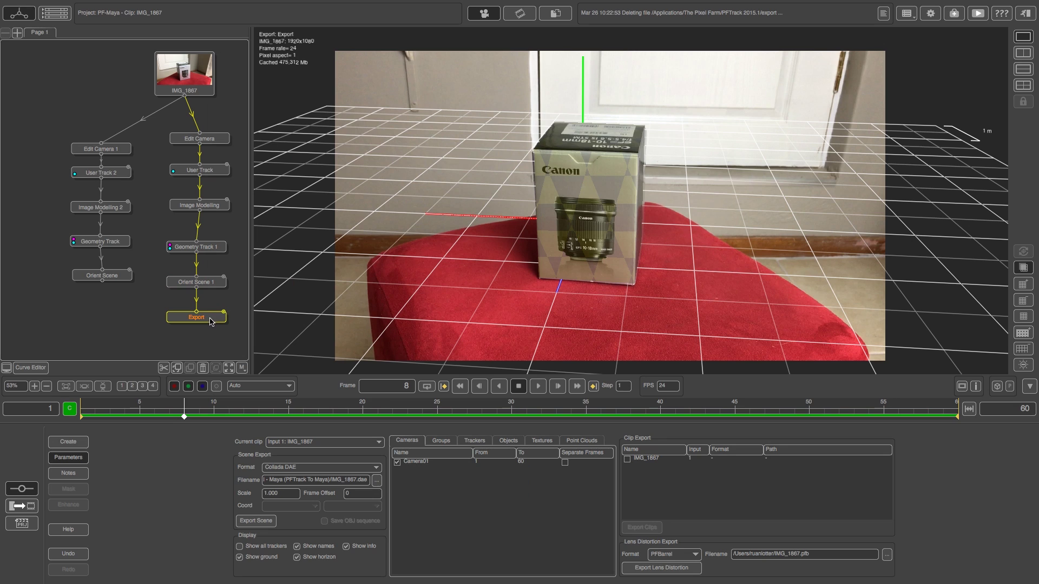
pyautogui.moveTo(182, 406); pyautogui.dragTo(116, 412)
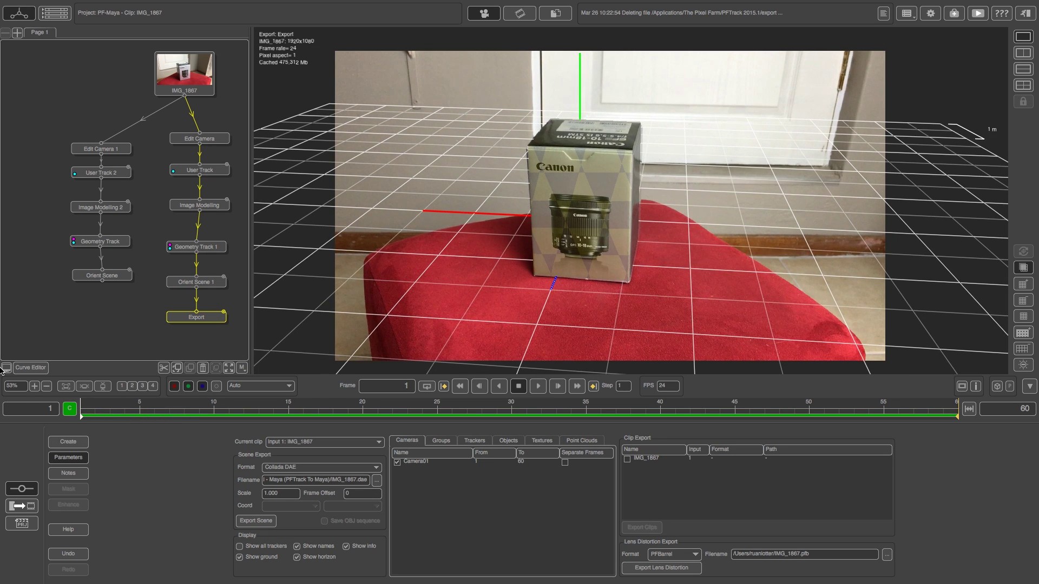
pyautogui.press('space')
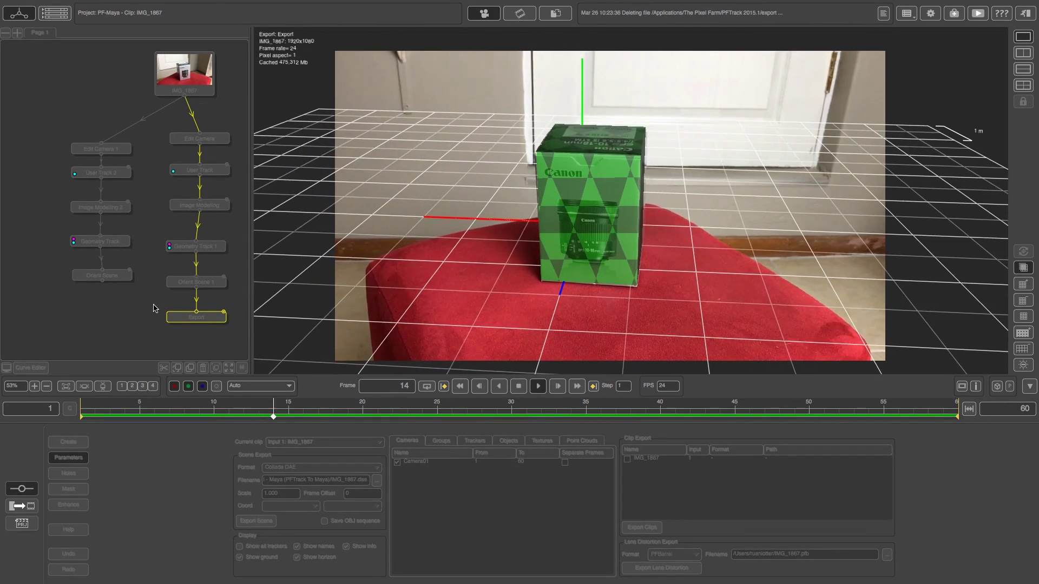